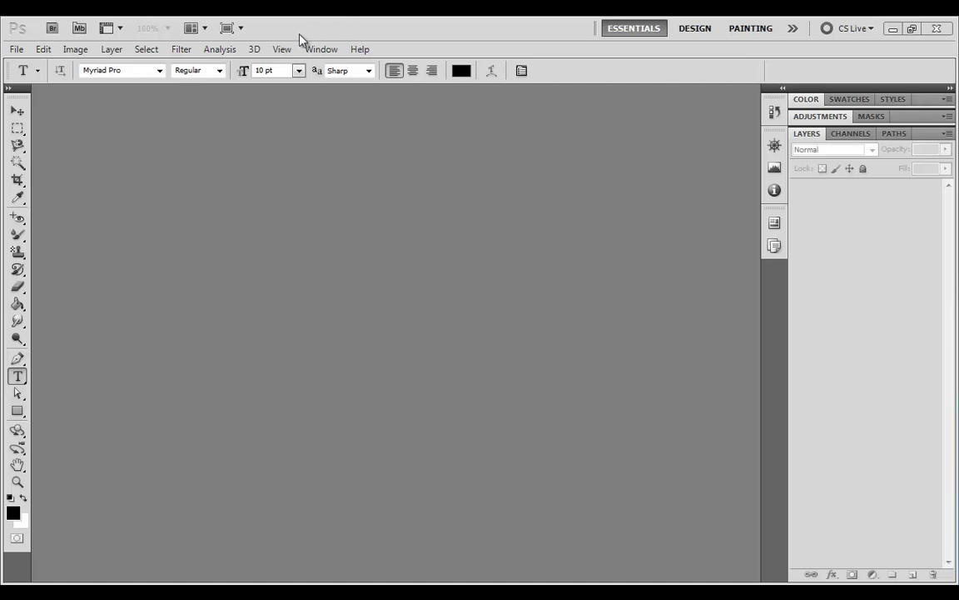
# - Browse the 3D menu and the system information window without changing anything
pyautogui.click(253, 49)
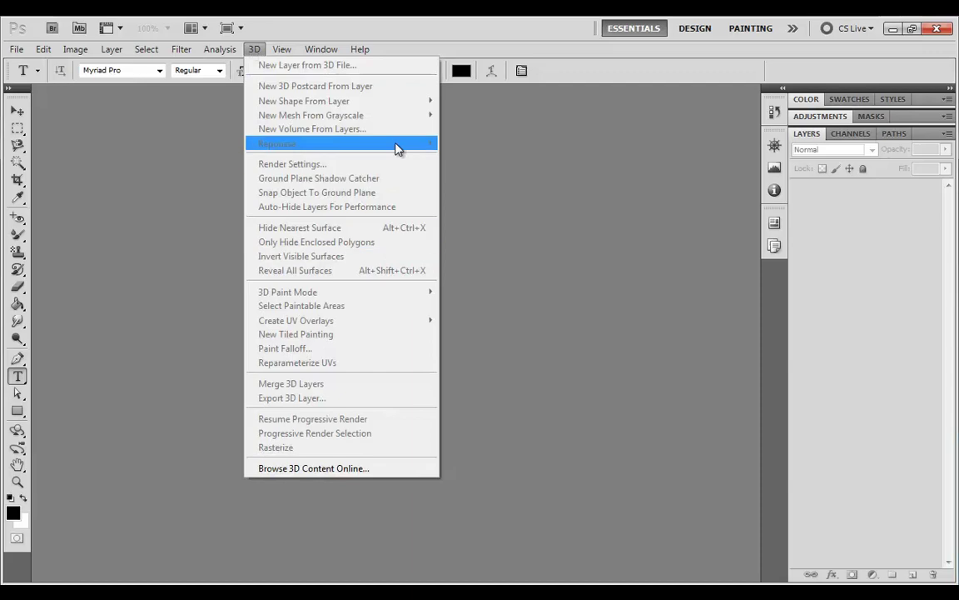
pyautogui.click(359, 48)
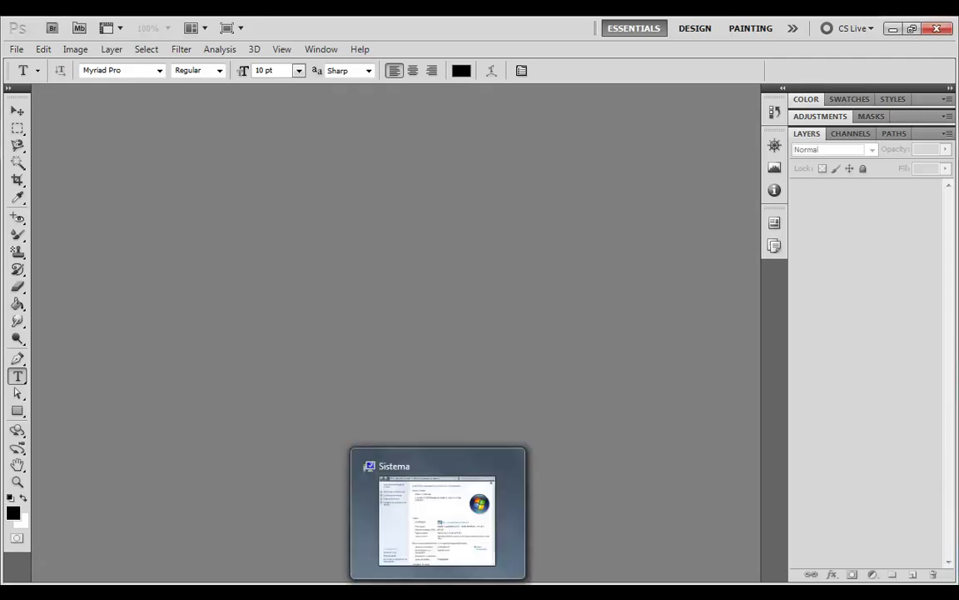
pyautogui.click(437, 512)
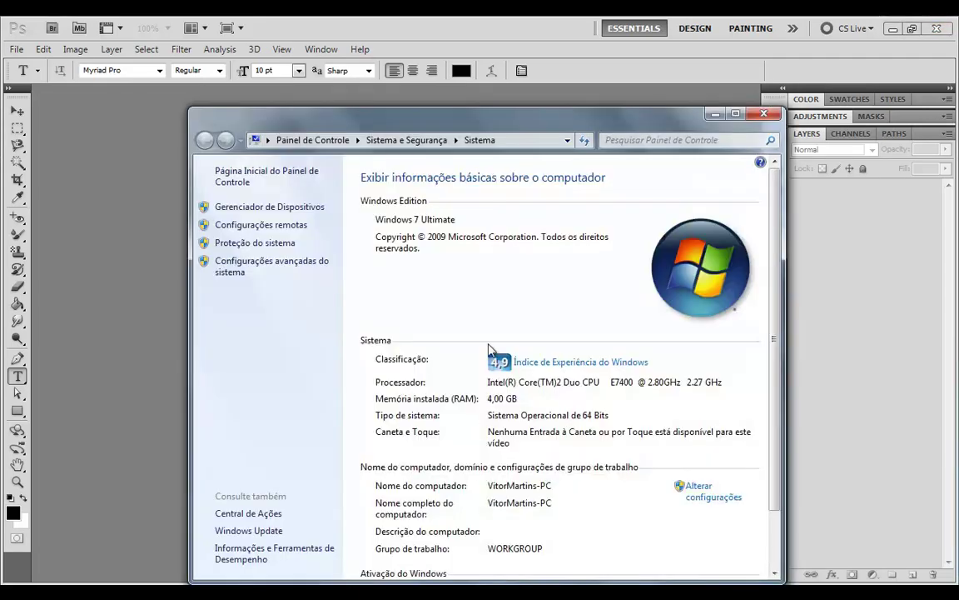
pyautogui.moveTo(503, 131); pyautogui.dragTo(492, 103)
pyautogui.scroll(-2, 569, 348)
pyautogui.scroll(-1, 568, 348)
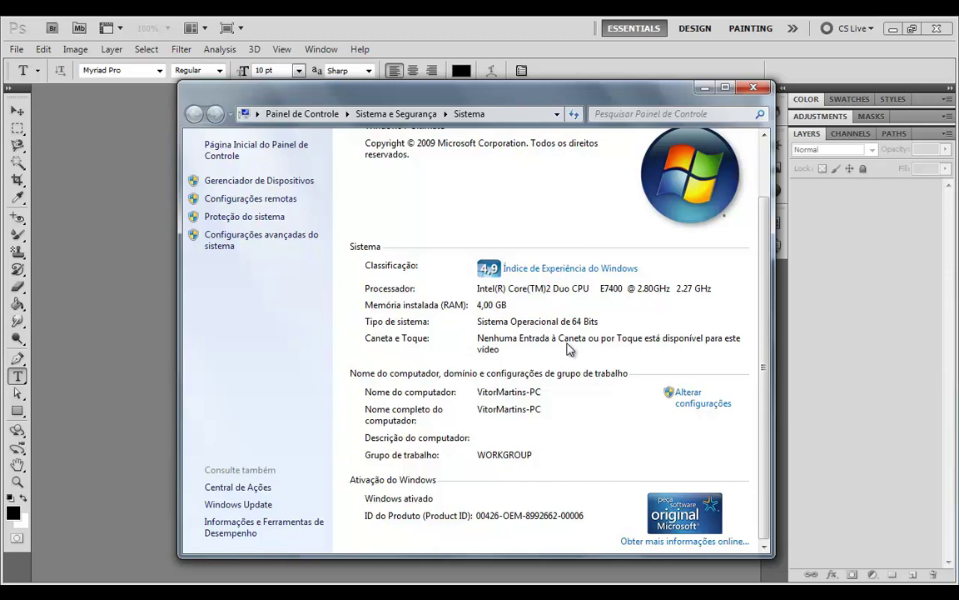
pyautogui.click(752, 89)
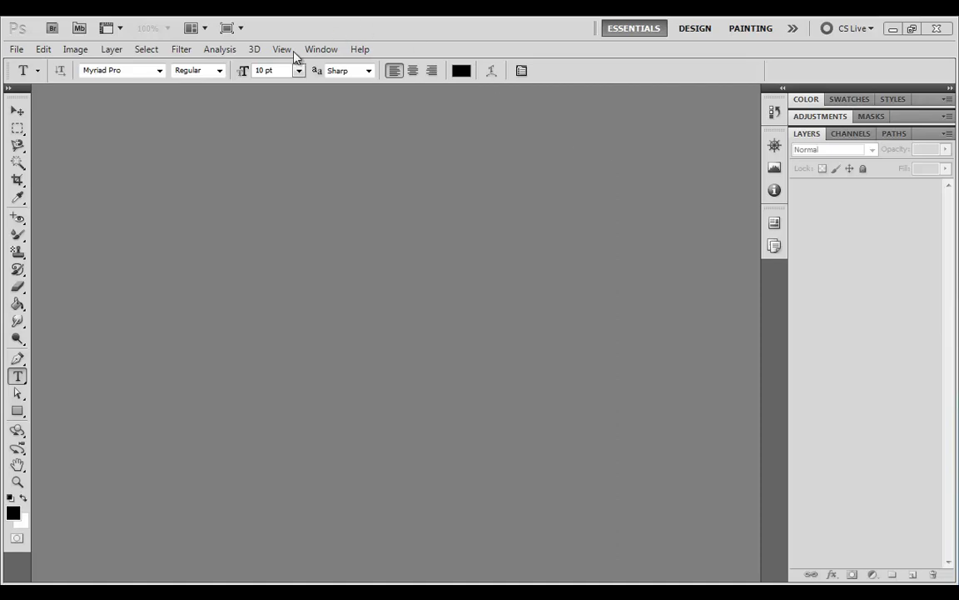
pyautogui.click(256, 50)
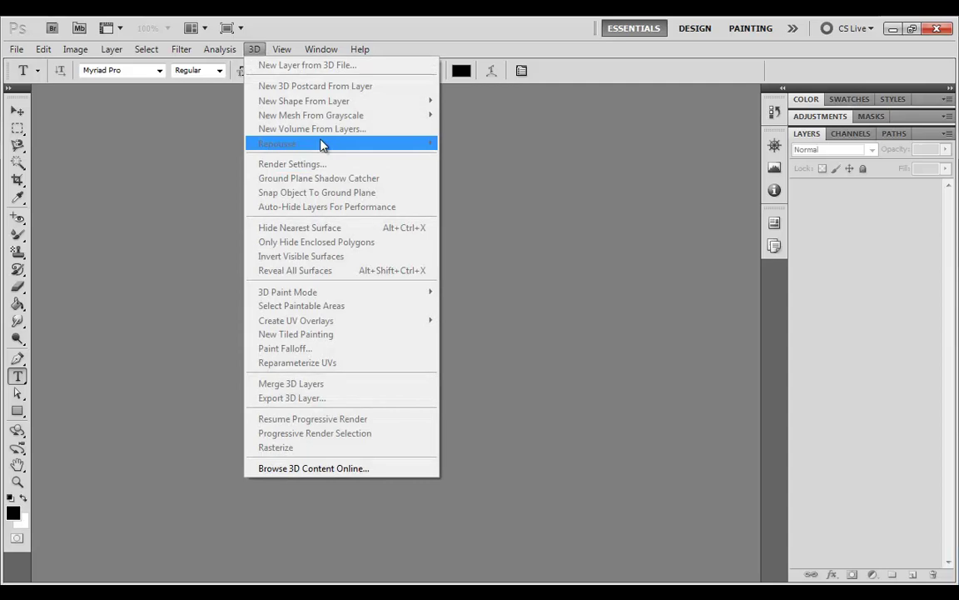
pyautogui.click(360, 49)
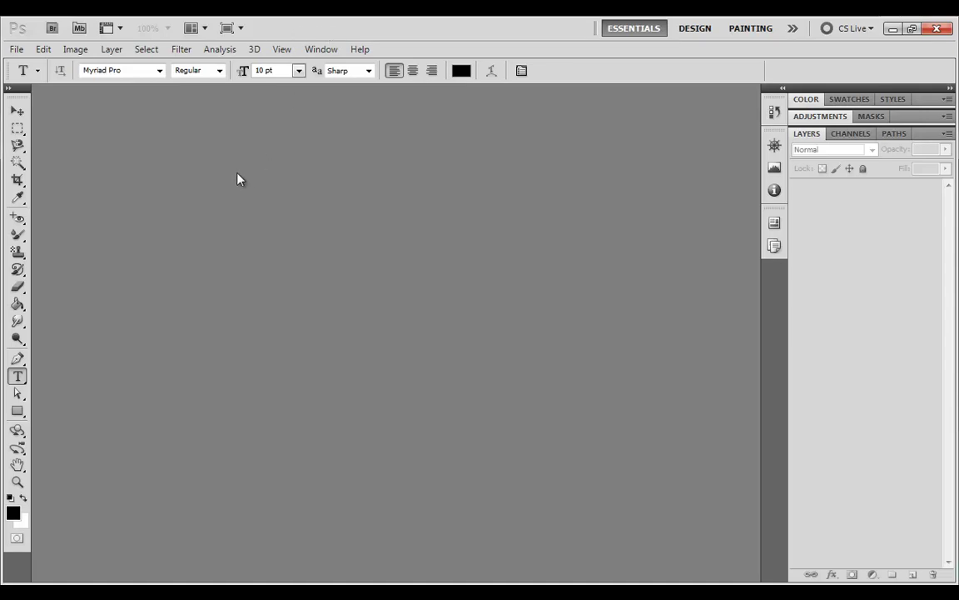
# - Create a new 1280 × 800 px document at 150 ppi
pyautogui.hotkey('ctrl', 'n')
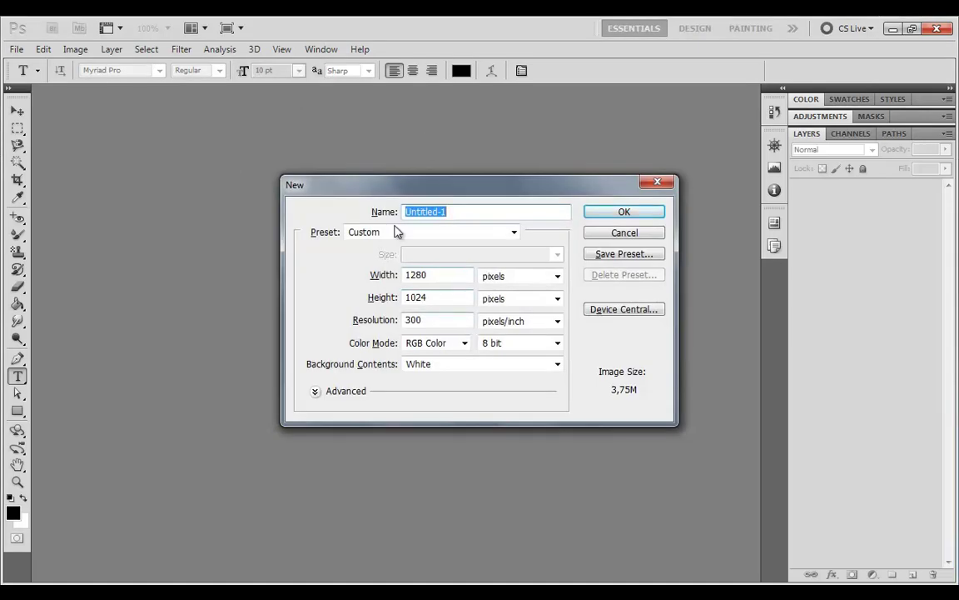
pyautogui.click(454, 324)
pyautogui.moveTo(454, 325); pyautogui.dragTo(317, 326)
pyautogui.write('150')
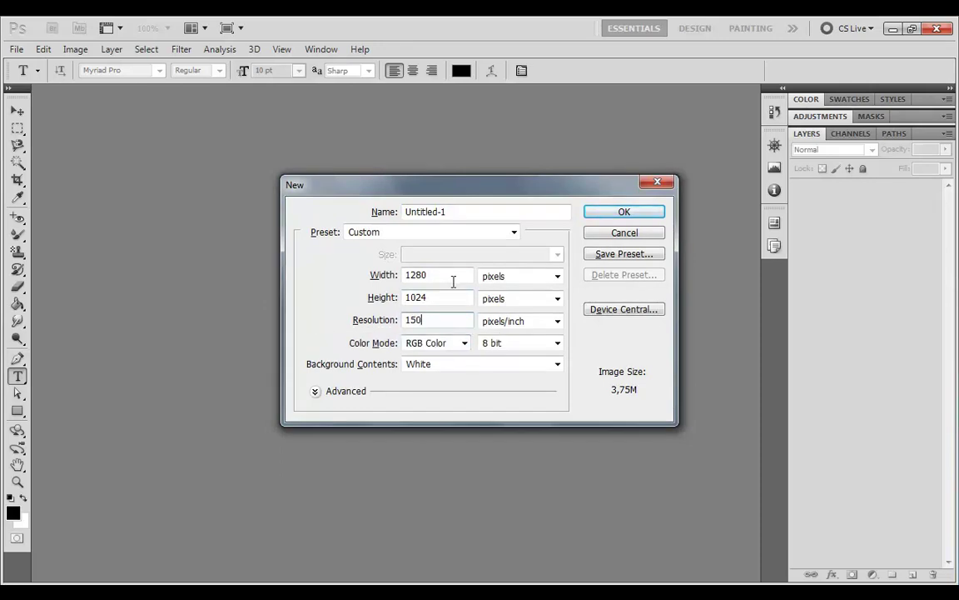
pyautogui.moveTo(449, 278); pyautogui.dragTo(284, 292)
pyautogui.press('Tab')
pyautogui.press('Tab')
pyautogui.write('800')
pyautogui.press('Return')
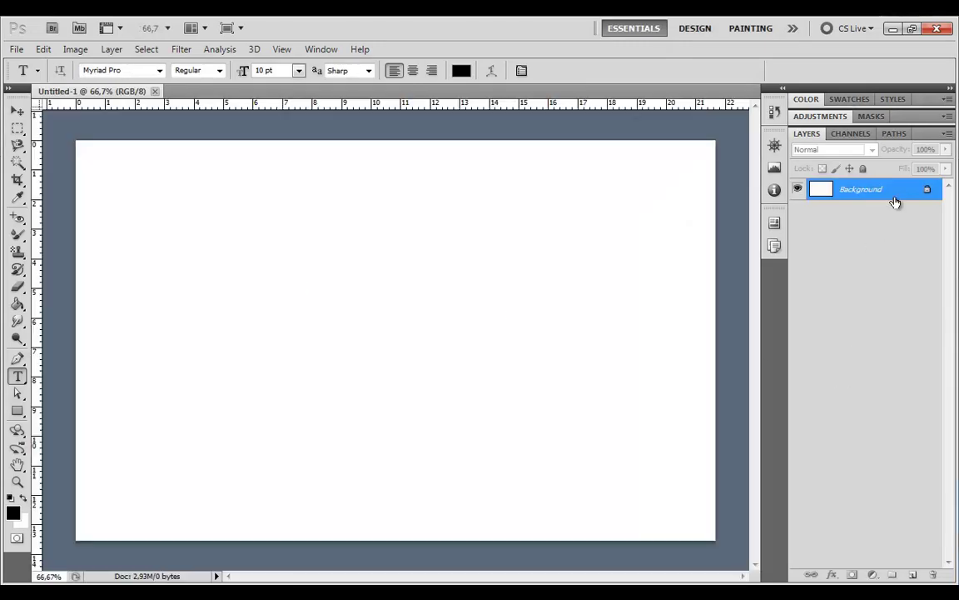
# - Unlock the background as Layer 0 and type 'ADOBE TUTORIAIS' at 70 pt
pyautogui.doubleClick(894, 202)
pyautogui.press('Return')
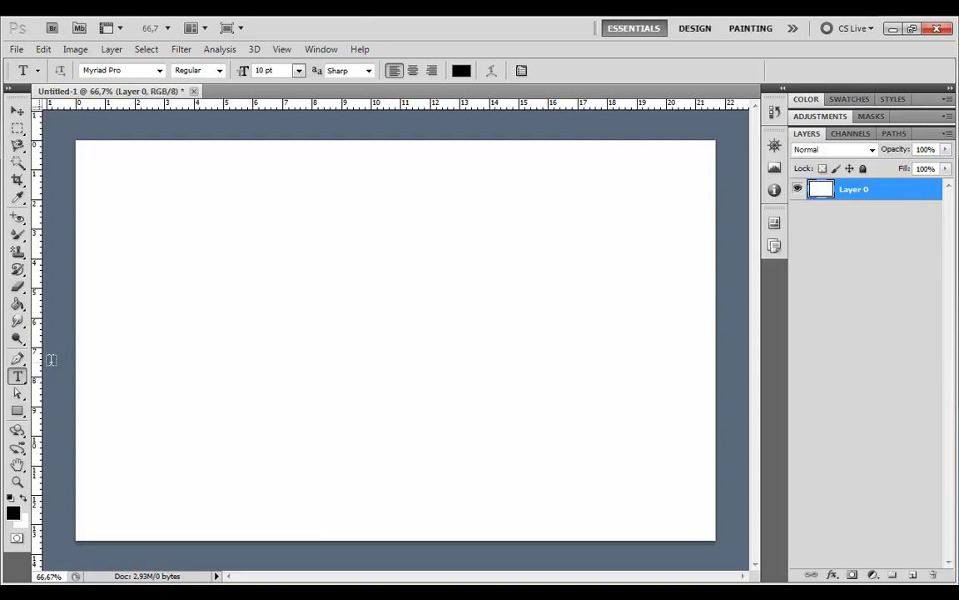
pyautogui.click(111, 339)
pyautogui.write('ADOBE TUTORIAIS')
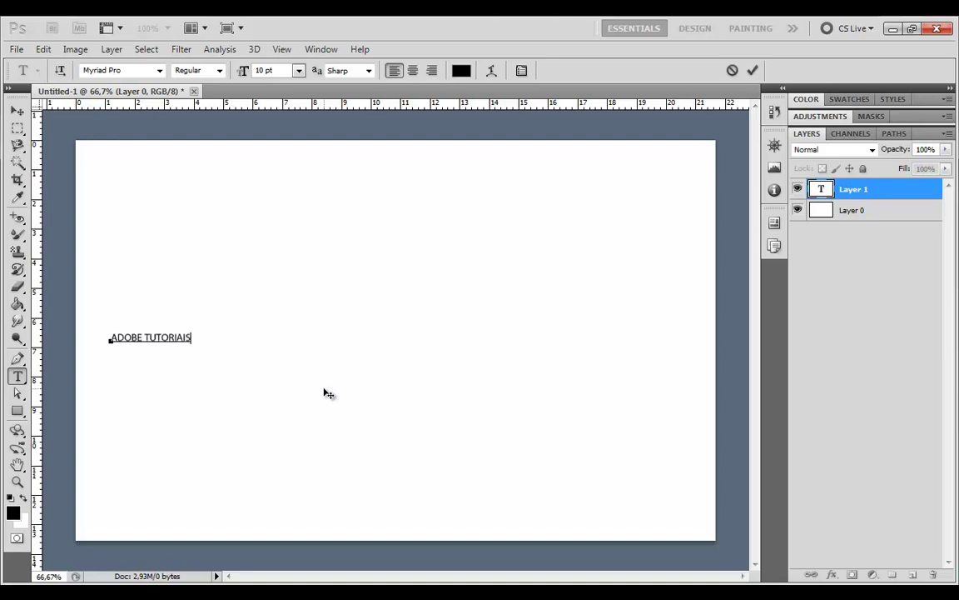
pyautogui.press('ctrl')
pyautogui.hotkey('ctrl', 'a')
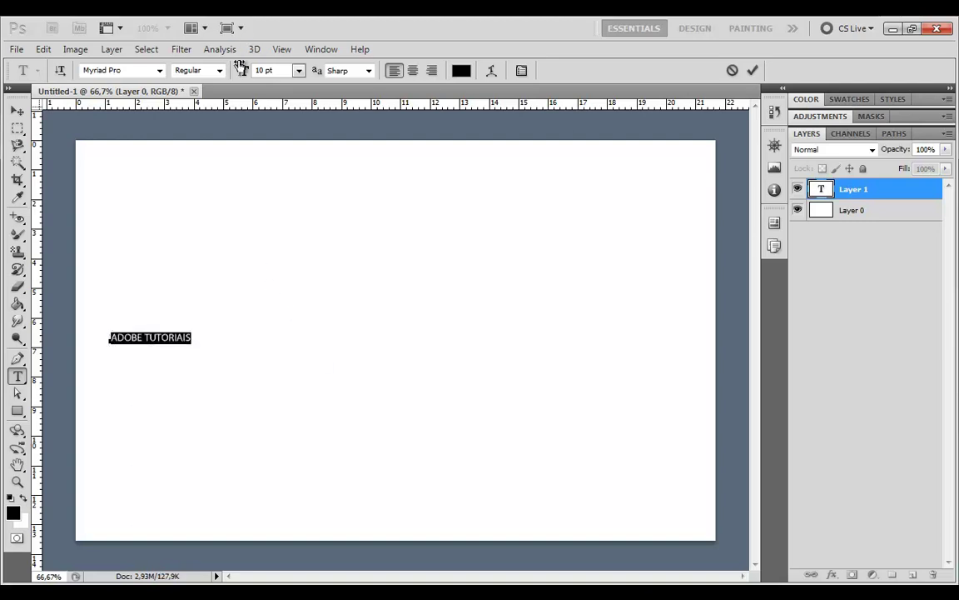
pyautogui.moveTo(244, 71); pyautogui.dragTo(282, 74)
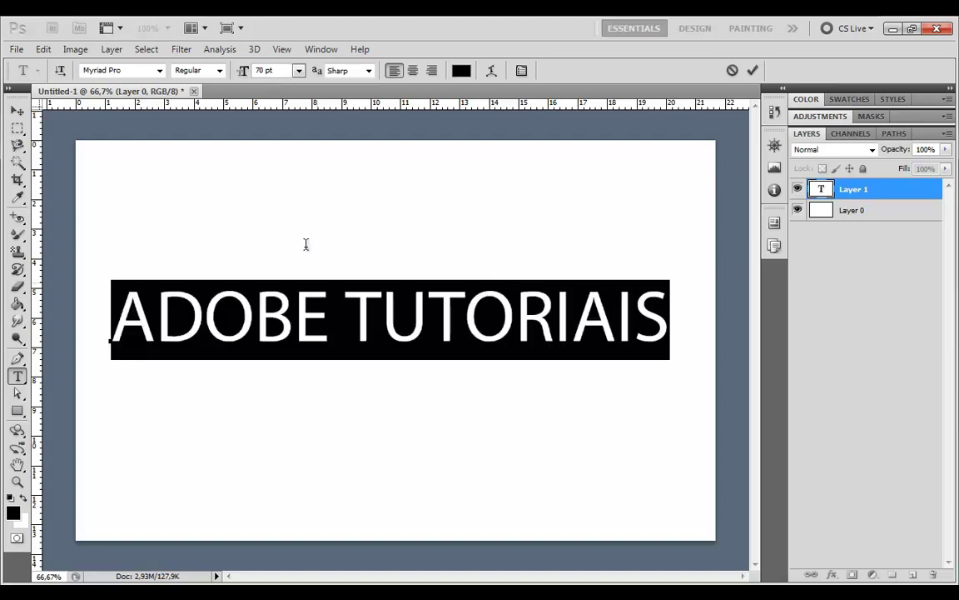
# - Colour the ADOBE TUTORIAIS text bright orange and commit it
pyautogui.click(321, 337)
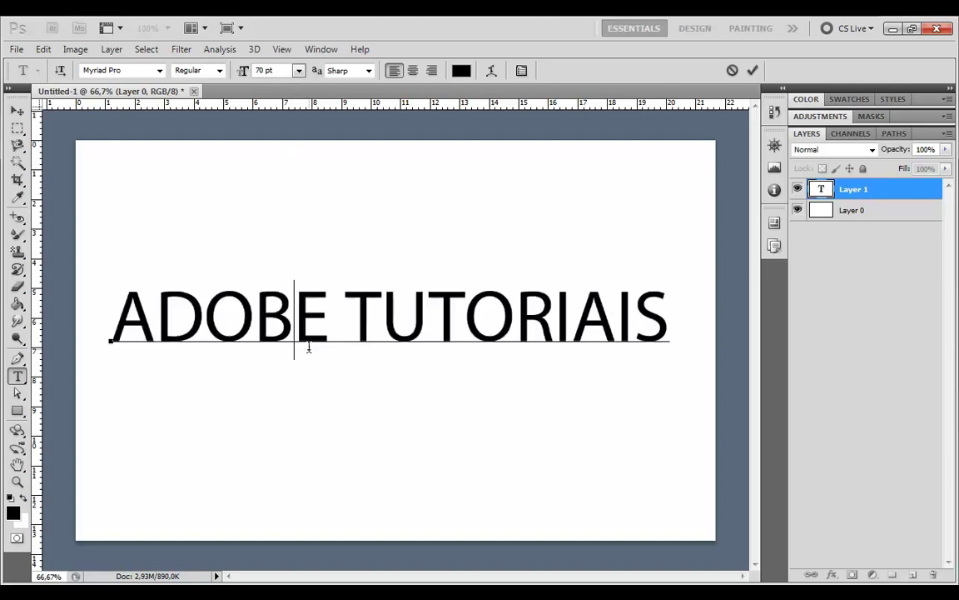
pyautogui.hotkey('ctrl', 'a')
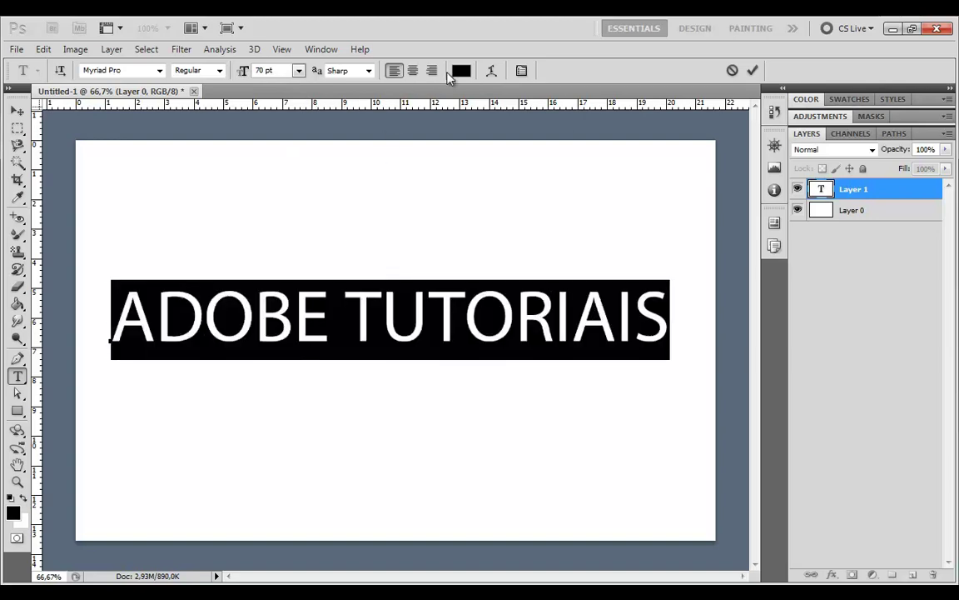
pyautogui.click(461, 70)
pyautogui.moveTo(405, 441); pyautogui.dragTo(468, 180)
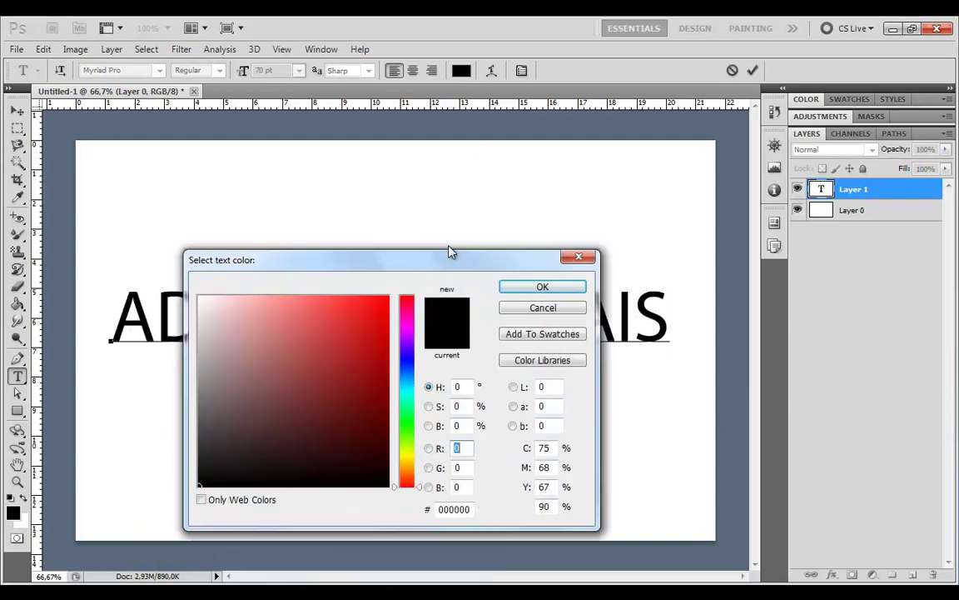
pyautogui.click(431, 382)
pyautogui.moveTo(434, 385); pyautogui.dragTo(435, 378)
pyautogui.click(408, 209)
pyautogui.click(546, 201)
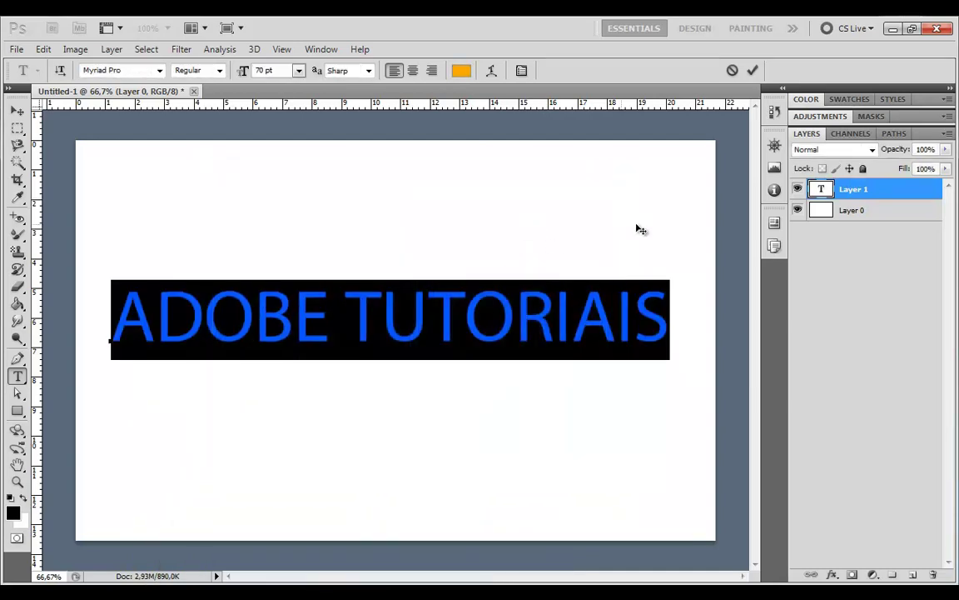
pyautogui.click(882, 191)
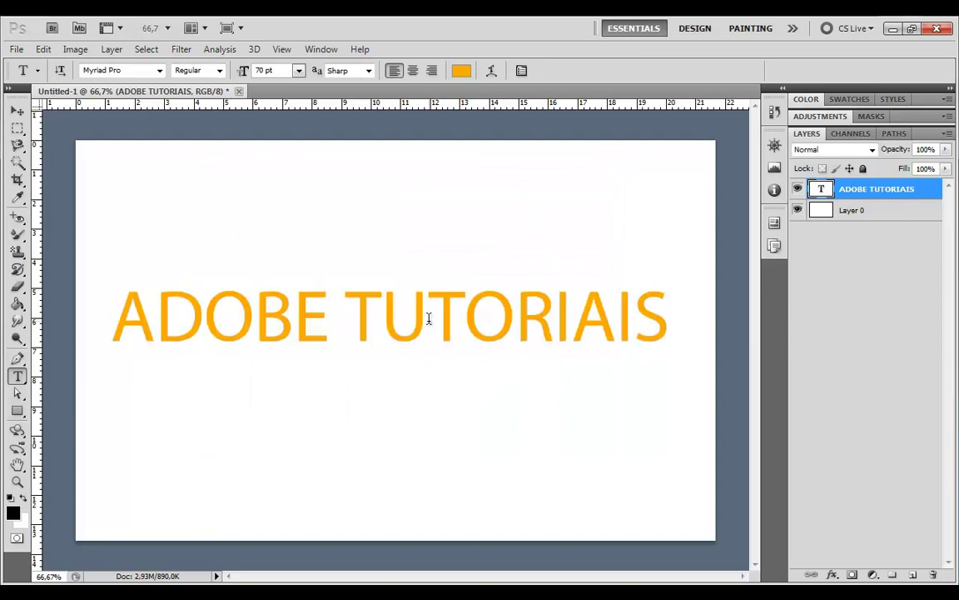
# - With the Move tool active, convert the text layer via 3D > Repoussé > Text Layer
pyautogui.press('v')
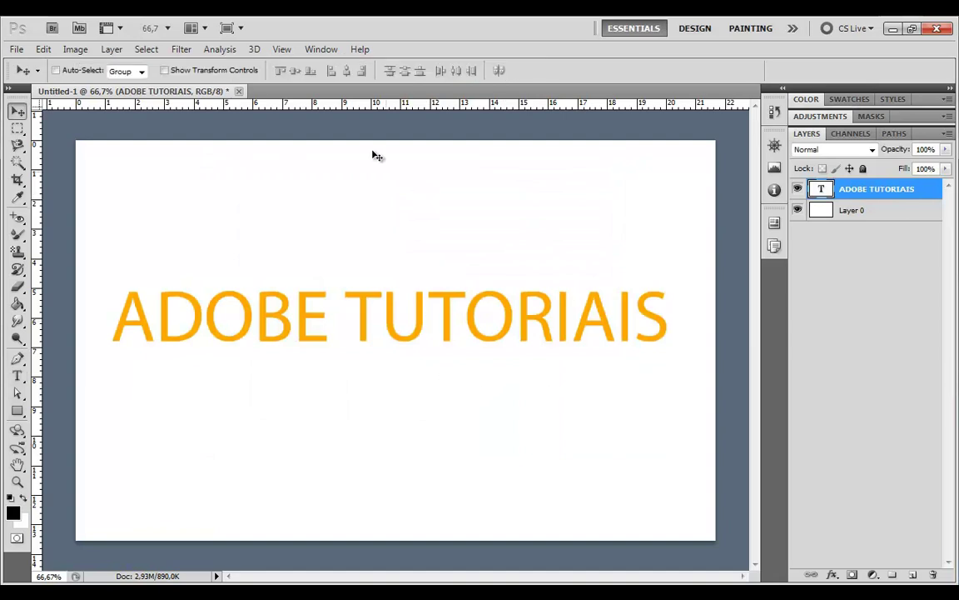
pyautogui.click(255, 50)
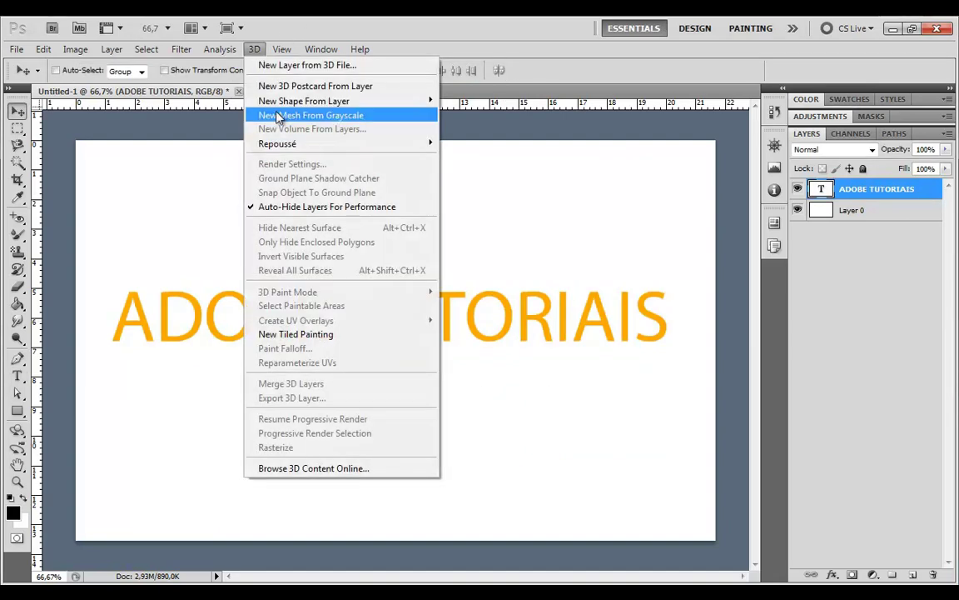
pyautogui.moveTo(277, 144)
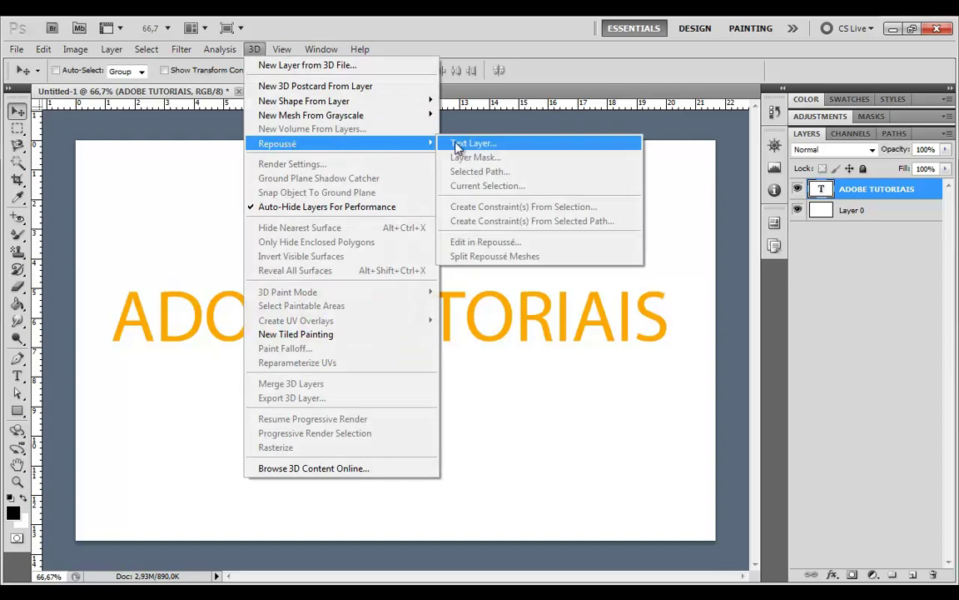
pyautogui.click(455, 143)
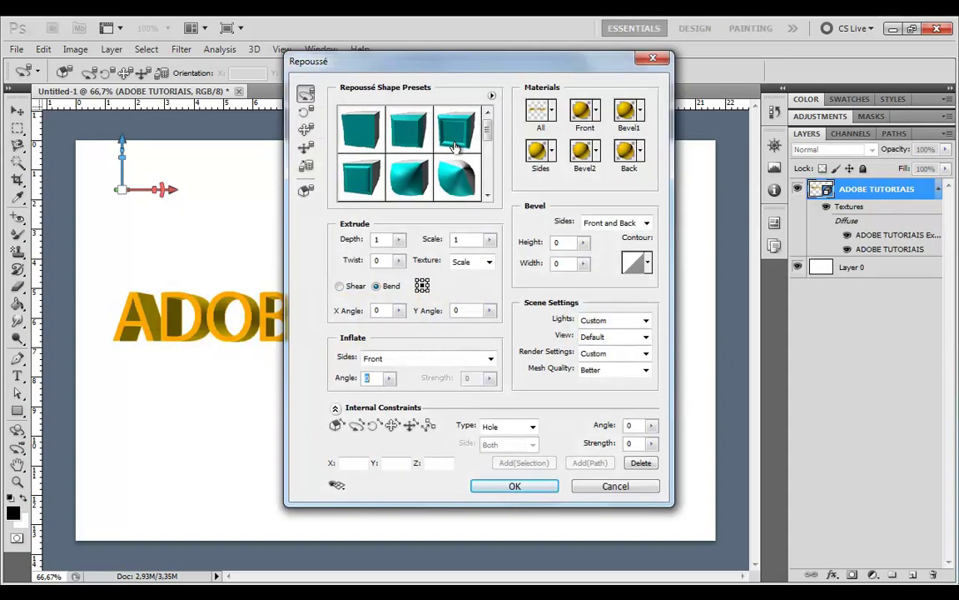
pyautogui.moveTo(441, 62)
pyautogui.mouseDown()
pyautogui.moveTo(706, 50)
pyautogui.moveTo(836, 88)
pyautogui.moveTo(831, 69)
pyautogui.moveTo(684, 68)
pyautogui.mouseUp()
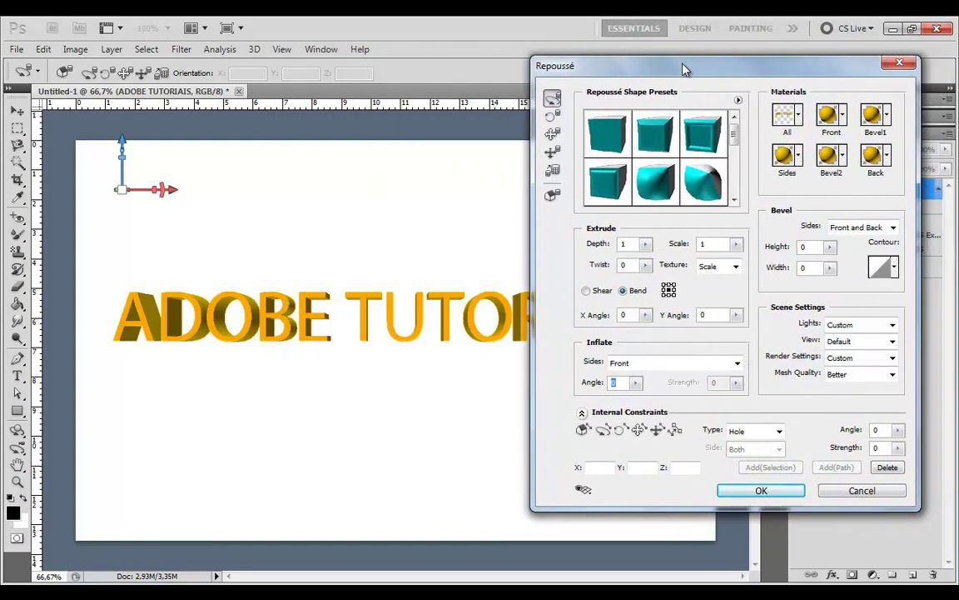
pyautogui.moveTo(733, 133)
pyautogui.mouseDown()
pyautogui.moveTo(734, 177)
pyautogui.moveTo(733, 125)
pyautogui.mouseUp()
pyautogui.moveTo(709, 72)
pyautogui.mouseDown()
pyautogui.moveTo(512, 76)
pyautogui.moveTo(627, 73)
pyautogui.mouseUp()
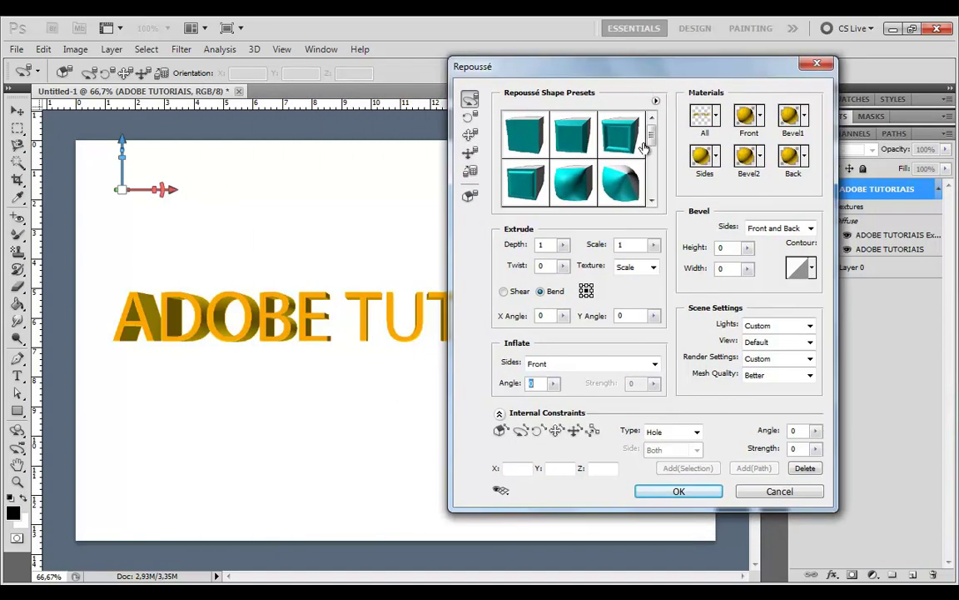
pyautogui.moveTo(652, 133)
pyautogui.mouseDown()
pyautogui.moveTo(652, 165)
pyautogui.moveTo(663, 121)
pyautogui.mouseUp()
pyautogui.moveTo(302, 254); pyautogui.dragTo(247, 355)
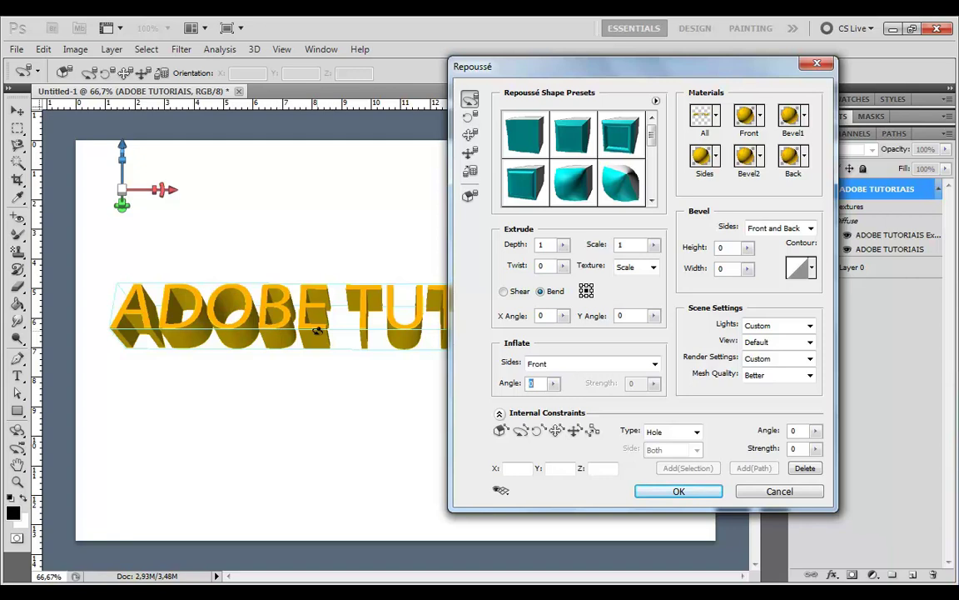
pyautogui.moveTo(338, 328); pyautogui.dragTo(337, 252)
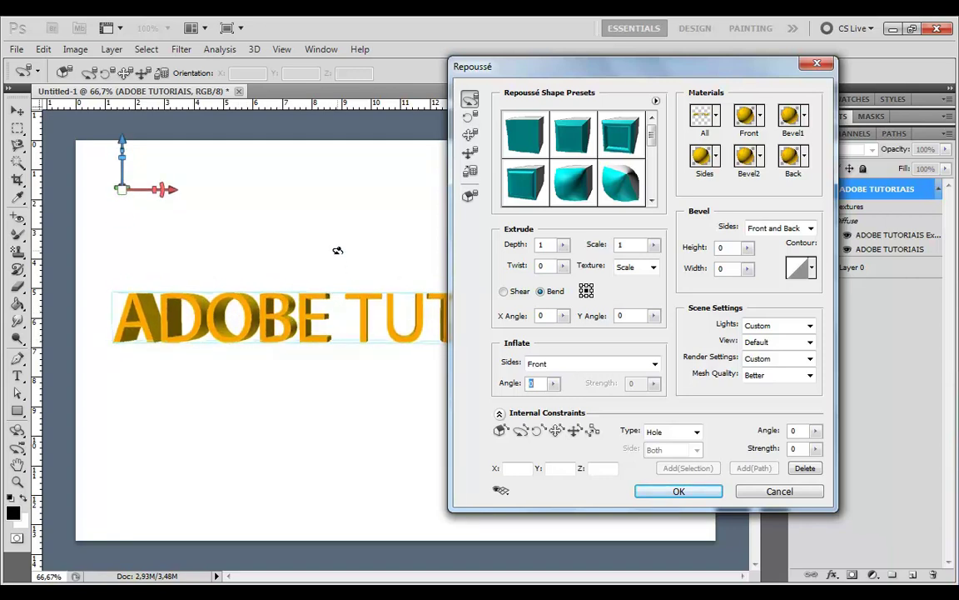
# - Try the third, then the first Repoussé shape preset, and move the settings window aside
pyautogui.click(616, 129)
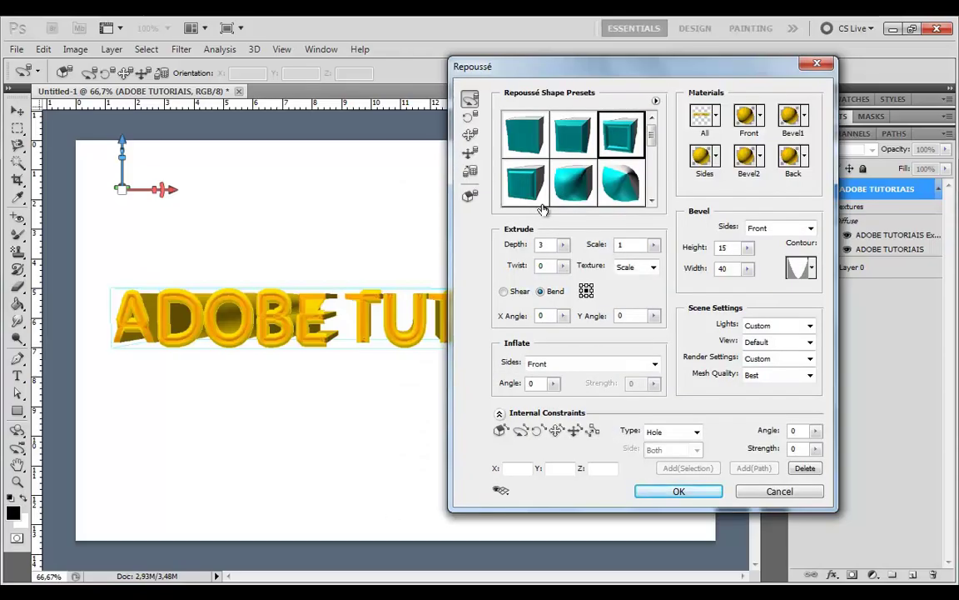
pyautogui.click(536, 139)
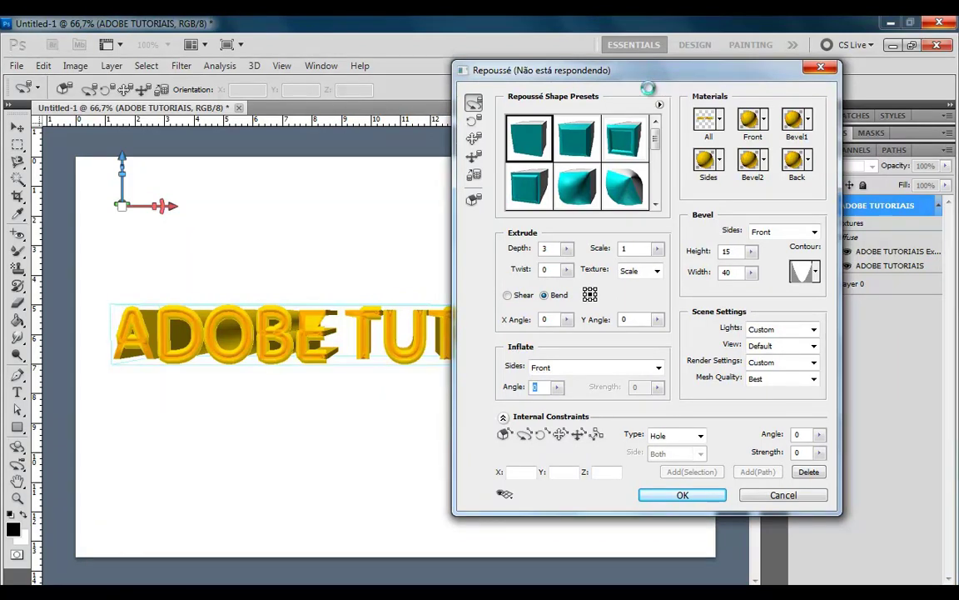
pyautogui.moveTo(657, 80); pyautogui.dragTo(589, 68)
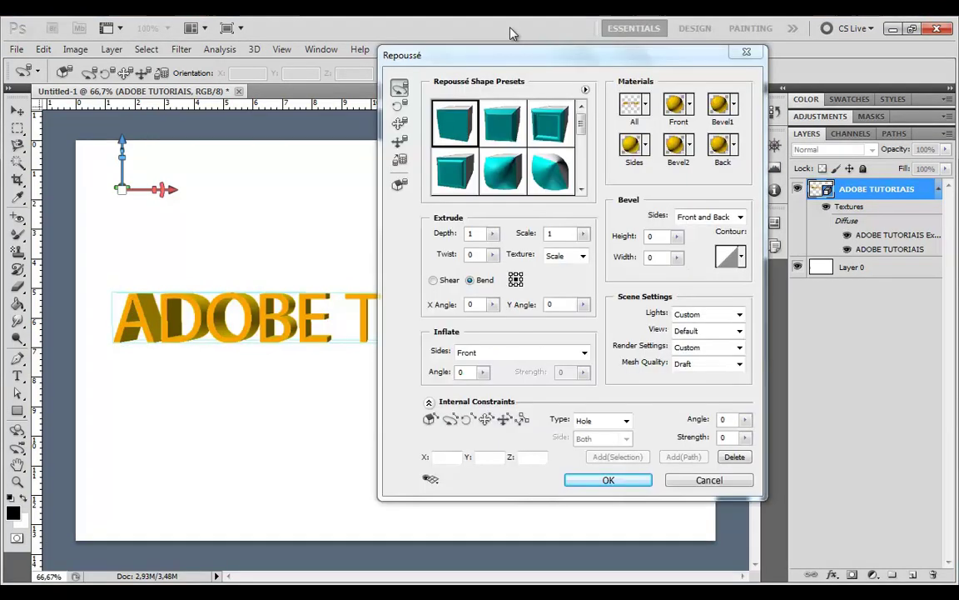
# - Rotate, tilt and roll the 3D text, then shift it left to show more letters
pyautogui.moveTo(583, 71); pyautogui.dragTo(680, 49)
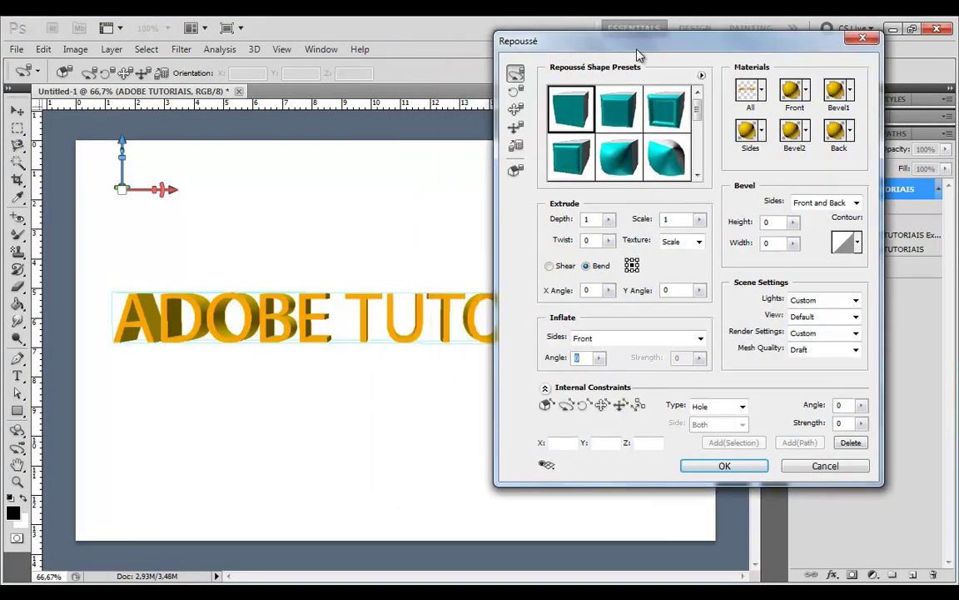
pyautogui.moveTo(371, 321)
pyautogui.mouseDown()
pyautogui.moveTo(368, 403)
pyautogui.moveTo(384, 321)
pyautogui.moveTo(366, 310)
pyautogui.mouseUp()
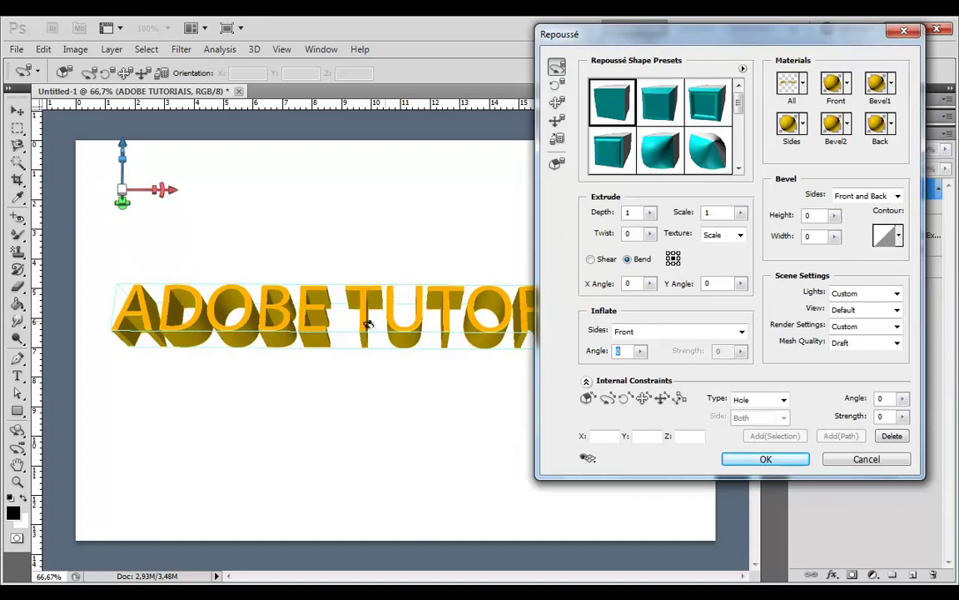
pyautogui.moveTo(277, 346)
pyautogui.mouseDown()
pyautogui.moveTo(404, 340)
pyautogui.moveTo(375, 332)
pyautogui.moveTo(375, 349)
pyautogui.moveTo(333, 360)
pyautogui.mouseUp()
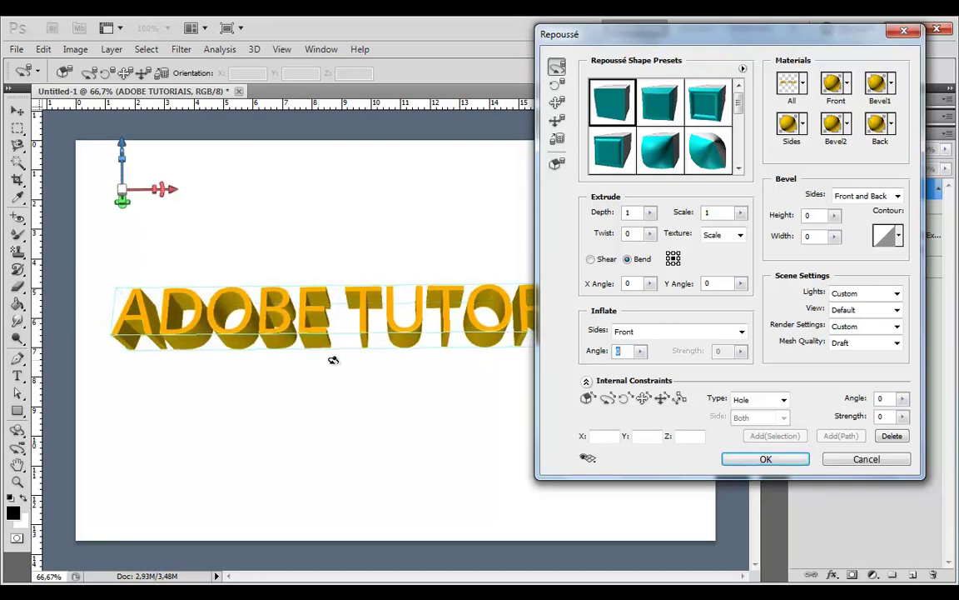
pyautogui.click(559, 86)
pyautogui.moveTo(358, 325)
pyautogui.mouseDown()
pyautogui.moveTo(252, 307)
pyautogui.moveTo(337, 308)
pyautogui.moveTo(497, 144)
pyautogui.mouseUp()
pyautogui.click(557, 102)
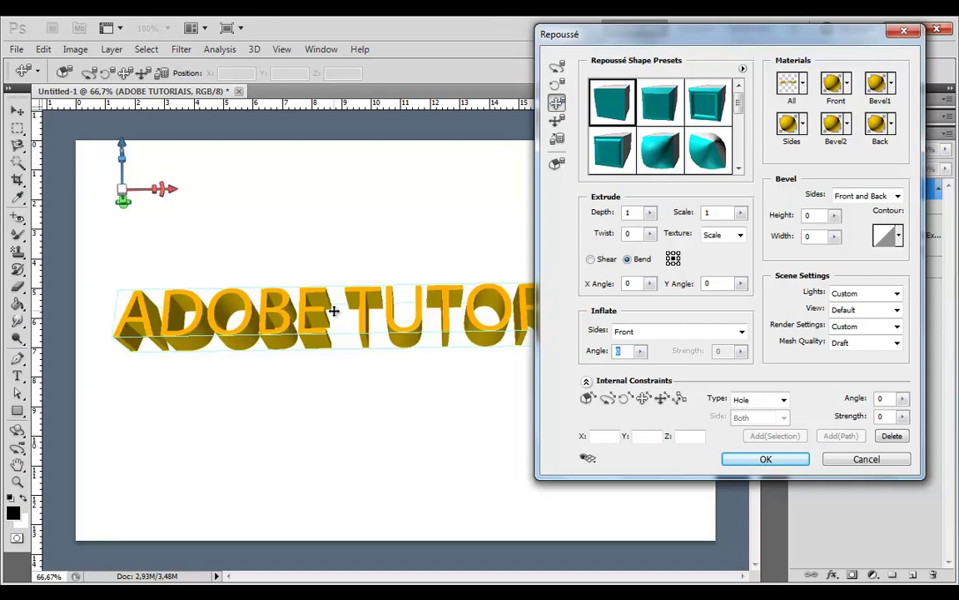
pyautogui.moveTo(361, 292)
pyautogui.mouseDown()
pyautogui.moveTo(362, 359)
pyautogui.moveTo(396, 222)
pyautogui.moveTo(393, 275)
pyautogui.moveTo(397, 285)
pyautogui.moveTo(406, 265)
pyautogui.moveTo(408, 297)
pyautogui.moveTo(364, 300)
pyautogui.mouseUp()
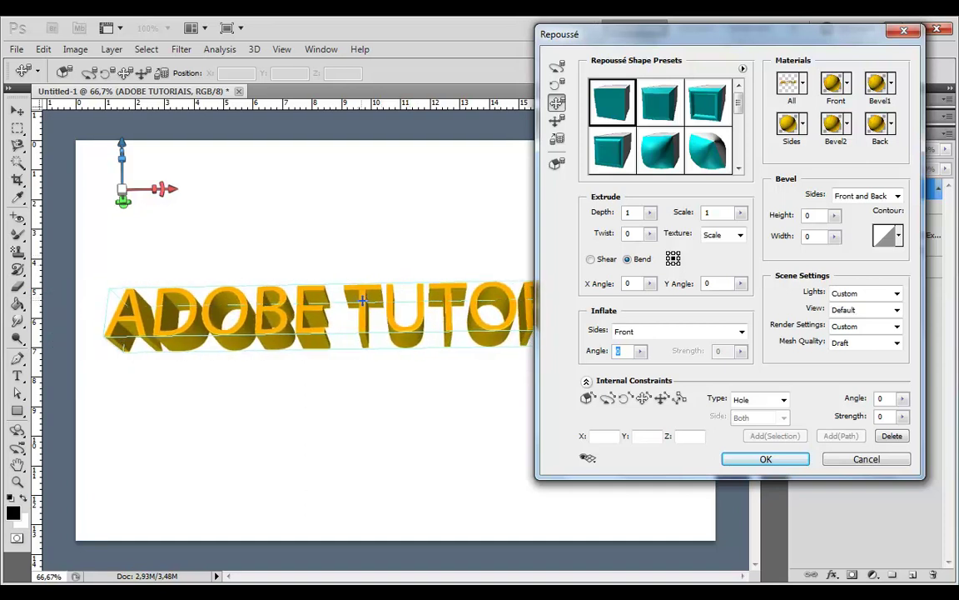
# - Slide the 3D text in depth, moving the settings window aside to see it
pyautogui.moveTo(583, 33); pyautogui.dragTo(743, 52)
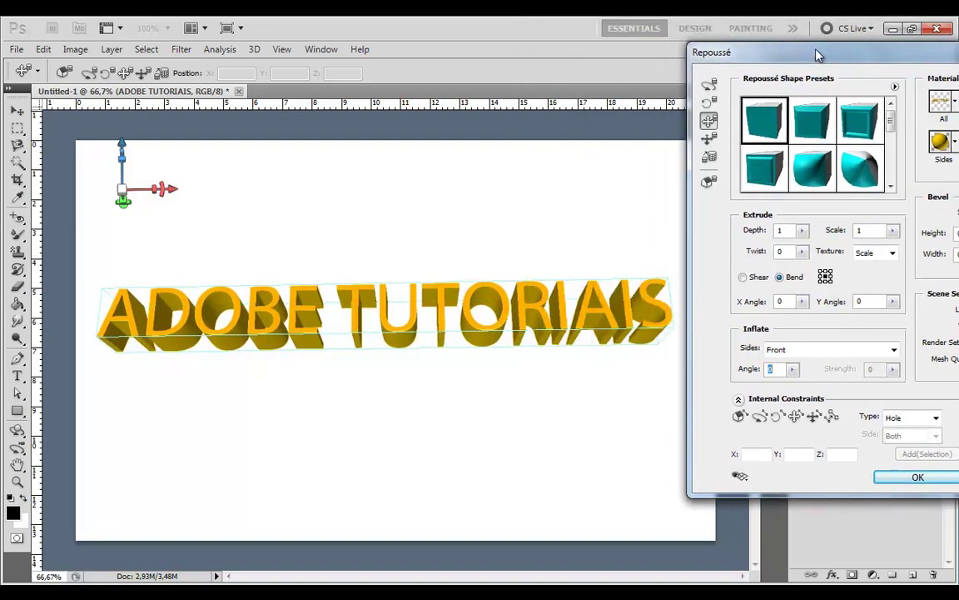
pyautogui.moveTo(840, 57); pyautogui.dragTo(882, 49)
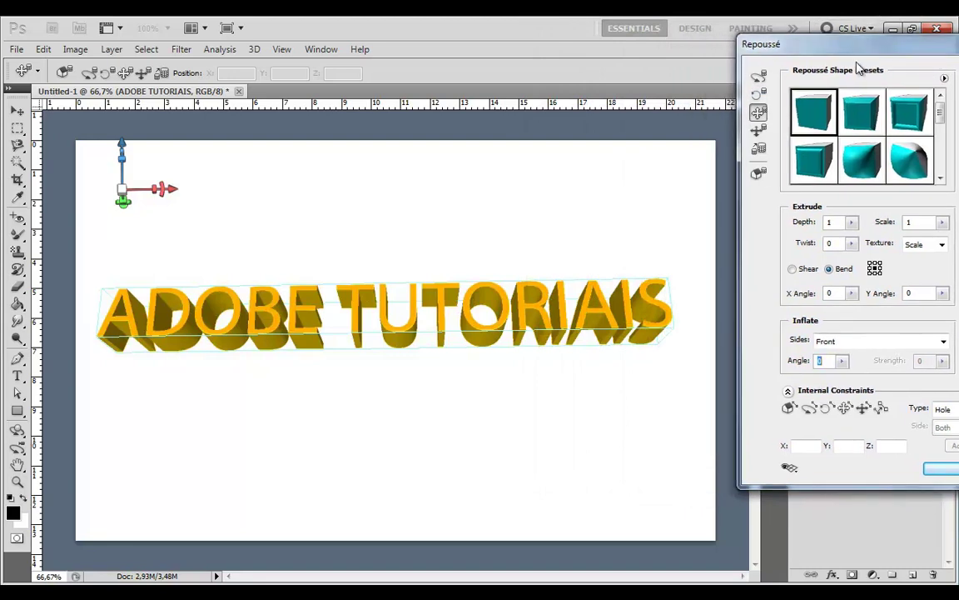
pyautogui.moveTo(397, 308)
pyautogui.mouseDown()
pyautogui.moveTo(385, 305)
pyautogui.moveTo(378, 346)
pyautogui.mouseUp()
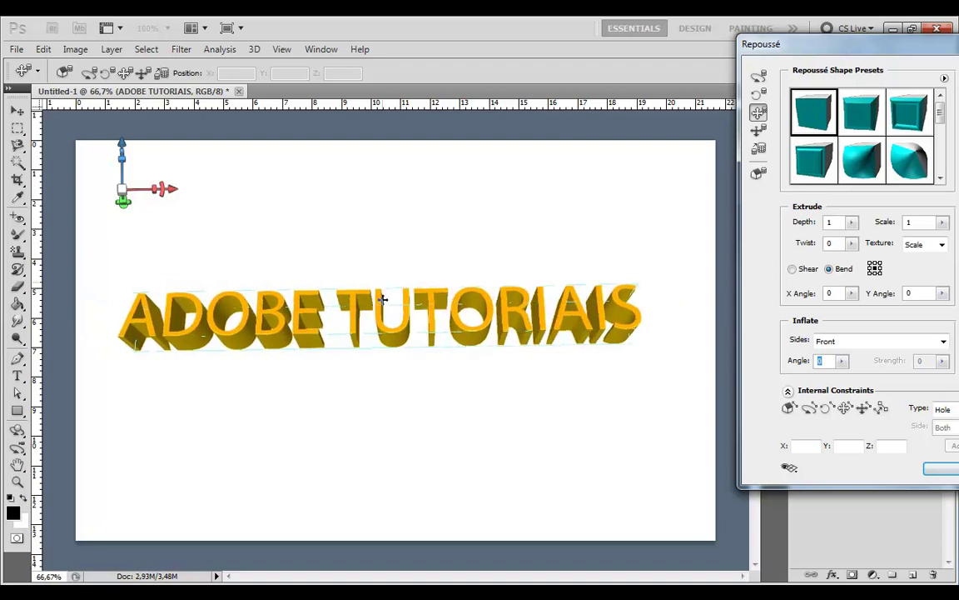
pyautogui.moveTo(805, 53); pyautogui.dragTo(558, 55)
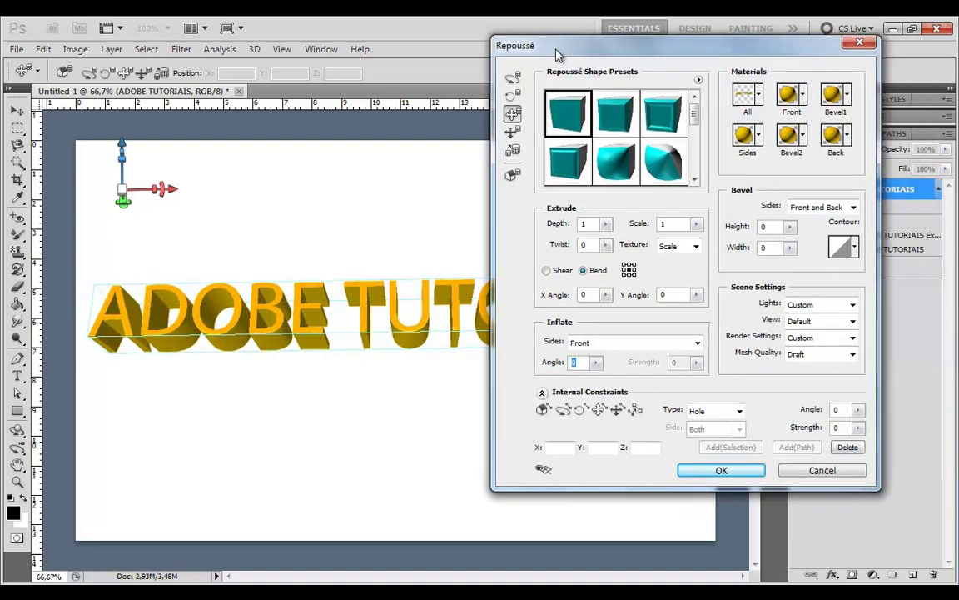
pyautogui.click(513, 134)
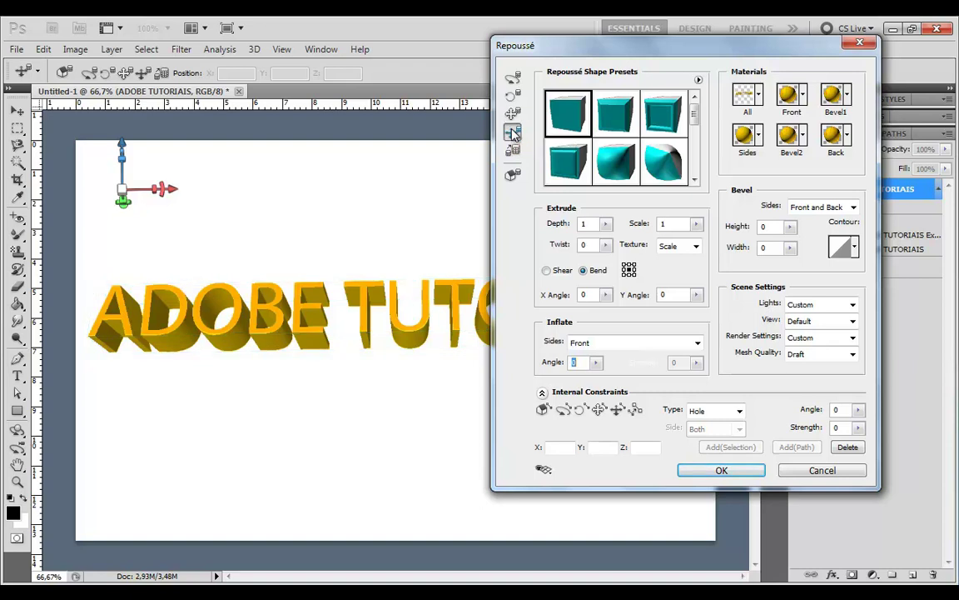
pyautogui.moveTo(520, 43); pyautogui.dragTo(796, 38)
pyautogui.moveTo(366, 287)
pyautogui.mouseDown()
pyautogui.moveTo(396, 250)
pyautogui.moveTo(407, 257)
pyautogui.moveTo(336, 278)
pyautogui.moveTo(348, 280)
pyautogui.moveTo(316, 272)
pyautogui.mouseUp()
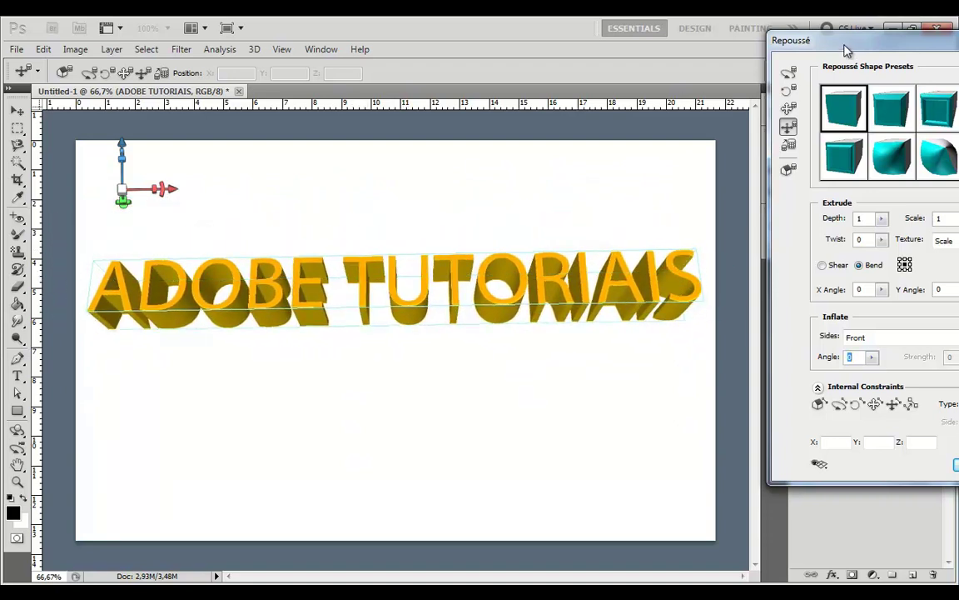
pyautogui.moveTo(845, 50); pyautogui.dragTo(657, 55)
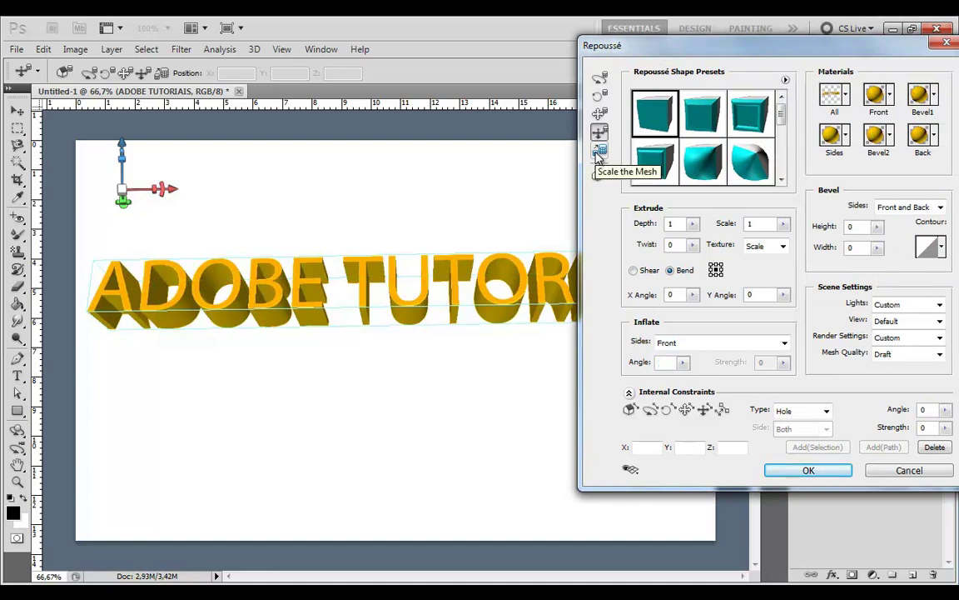
# - Scale the 3D text slightly smaller and tilt it back so the letter tops show
pyautogui.click(598, 153)
pyautogui.moveTo(394, 268)
pyautogui.mouseDown()
pyautogui.moveTo(396, 336)
pyautogui.moveTo(408, 267)
pyautogui.mouseUp()
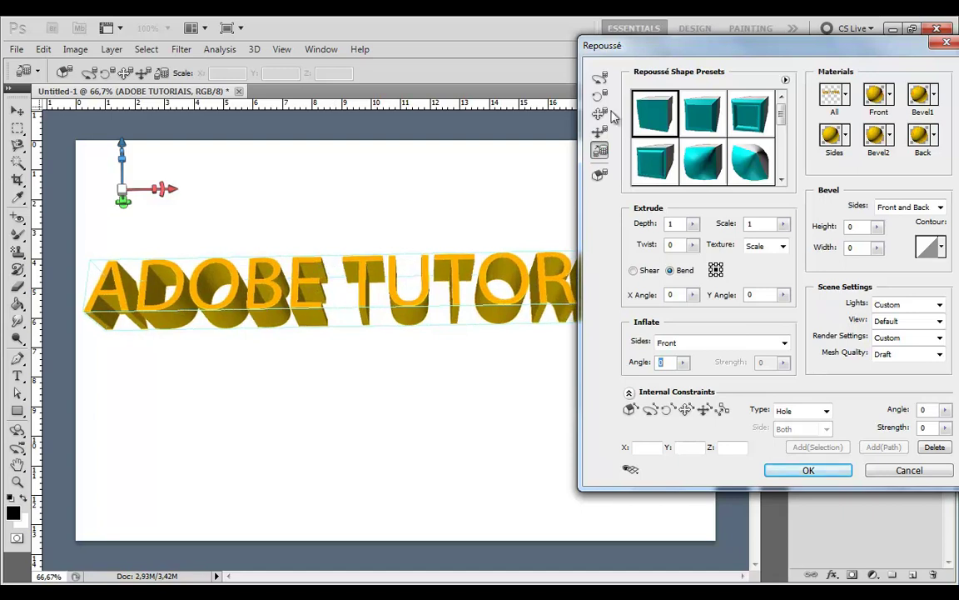
pyautogui.moveTo(625, 46); pyautogui.dragTo(869, 46)
pyautogui.moveTo(413, 268)
pyautogui.mouseDown()
pyautogui.moveTo(413, 210)
pyautogui.moveTo(394, 288)
pyautogui.moveTo(391, 267)
pyautogui.mouseUp()
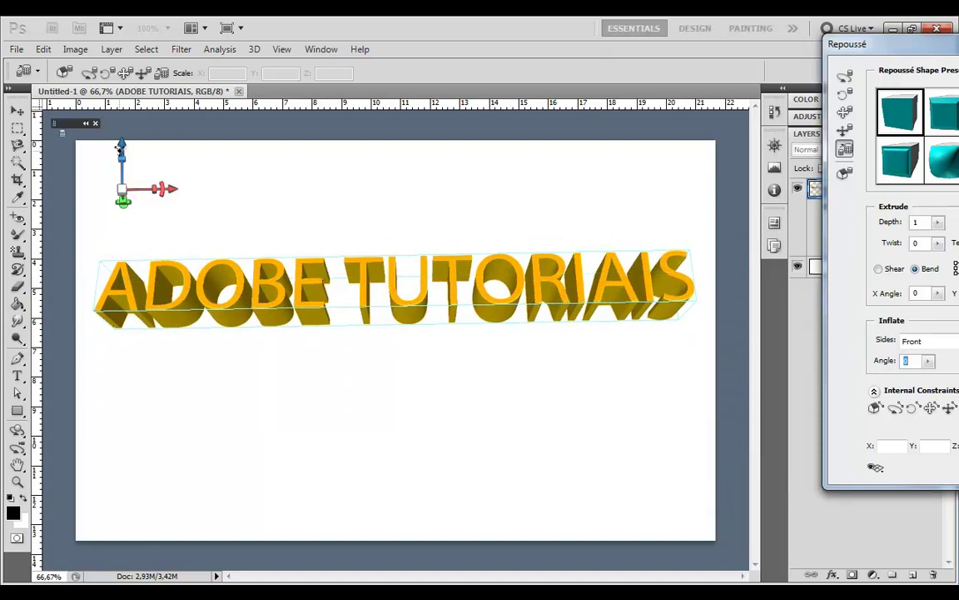
pyautogui.moveTo(137, 143); pyautogui.dragTo(146, 171)
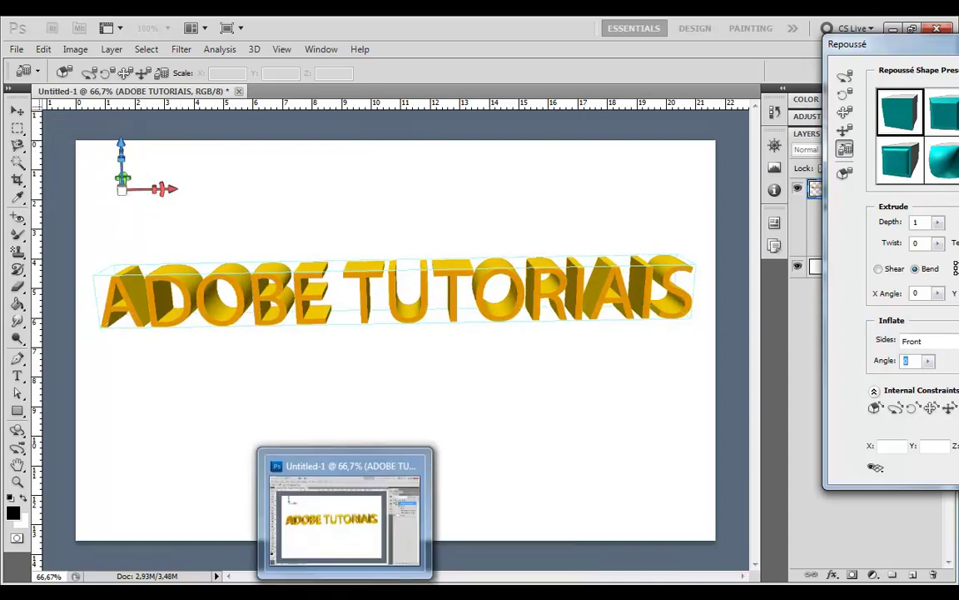
pyautogui.moveTo(888, 50); pyautogui.dragTo(449, 61)
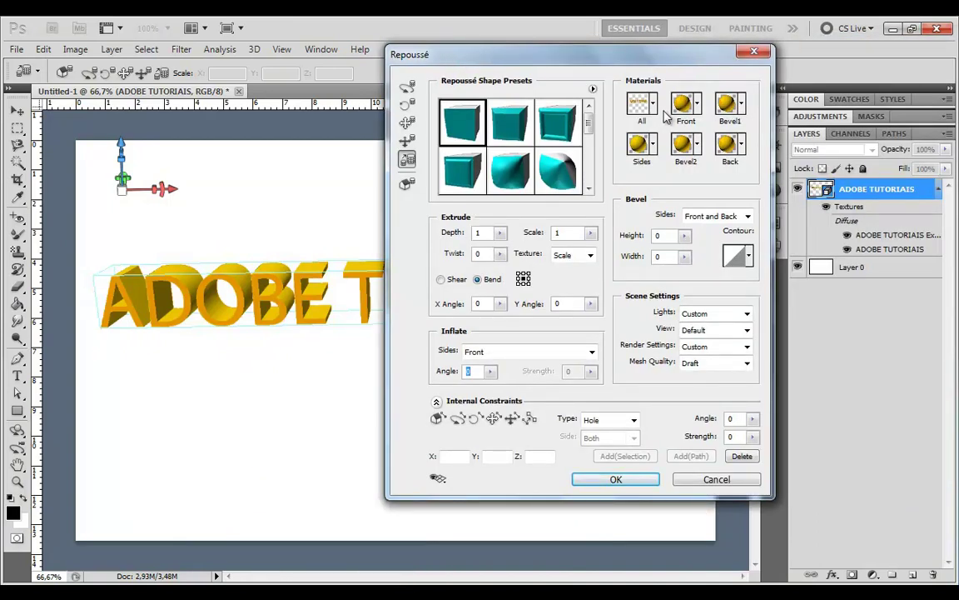
# - Apply the black-and-white checkerboard material to all faces of the text
pyautogui.click(697, 104)
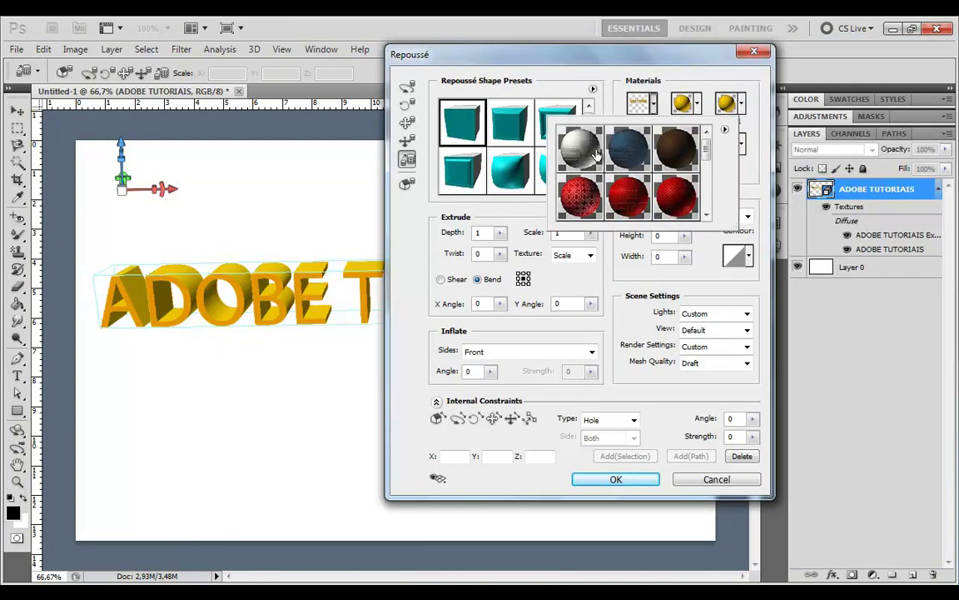
pyautogui.click(596, 151)
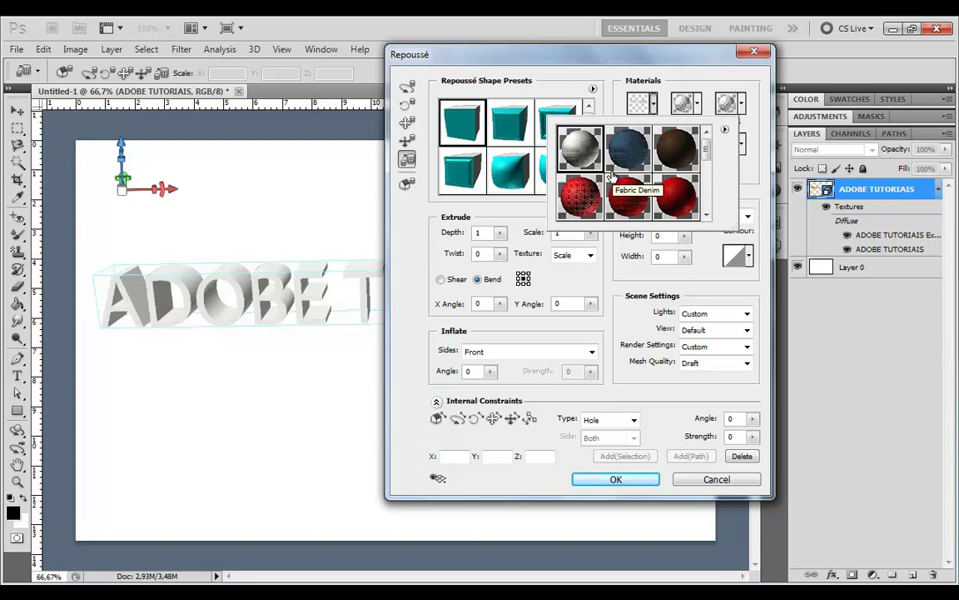
pyautogui.moveTo(706, 150); pyautogui.dragTo(706, 158)
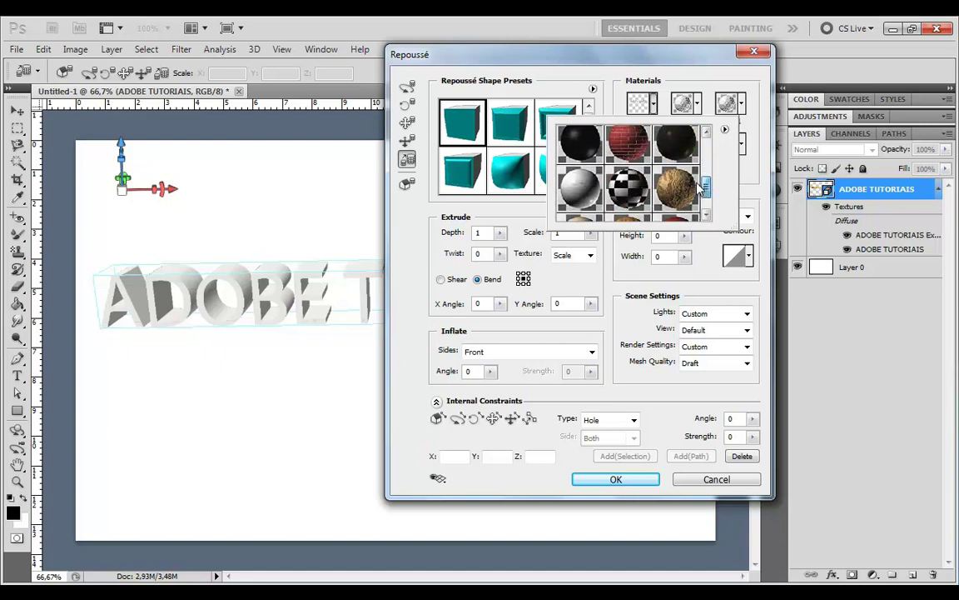
pyautogui.moveTo(707, 158); pyautogui.dragTo(698, 200)
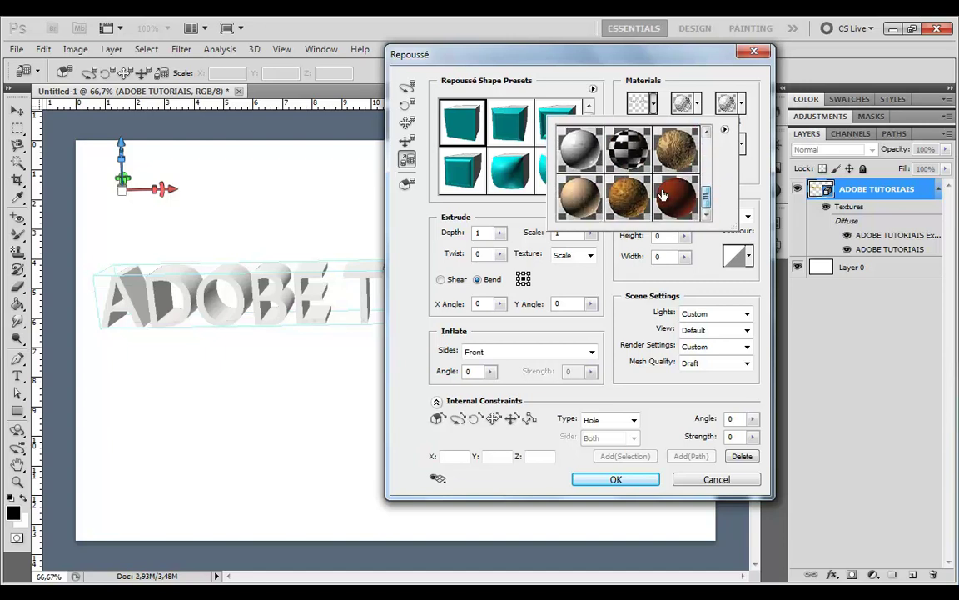
pyautogui.click(625, 131)
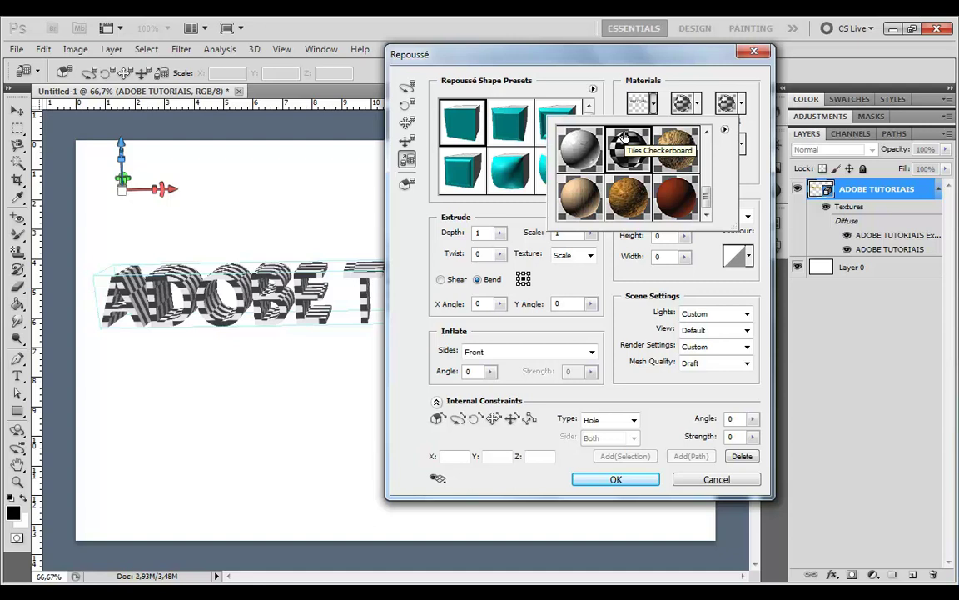
pyautogui.click(589, 86)
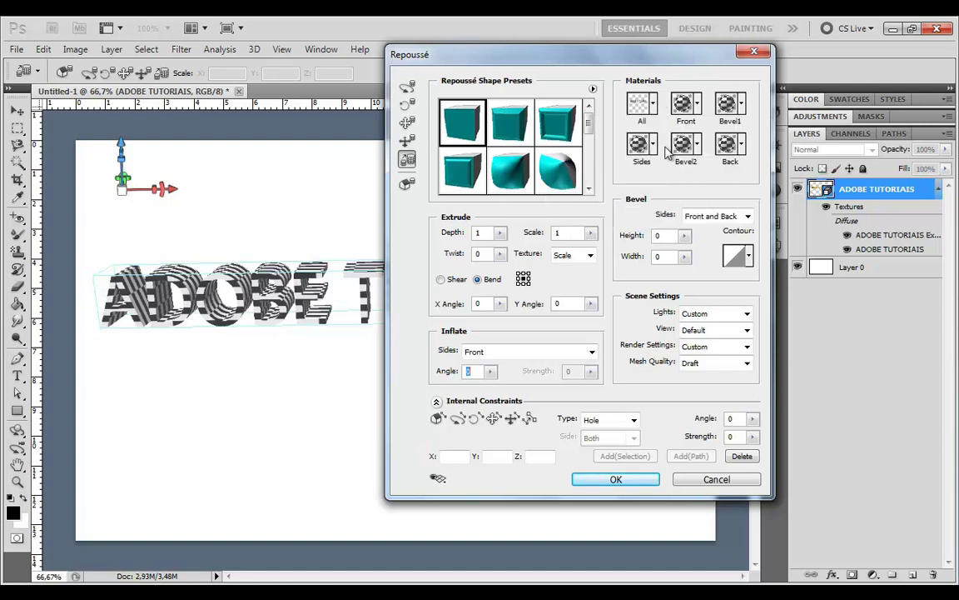
# - Give the letter front faces a light tan wood material
pyautogui.click(699, 100)
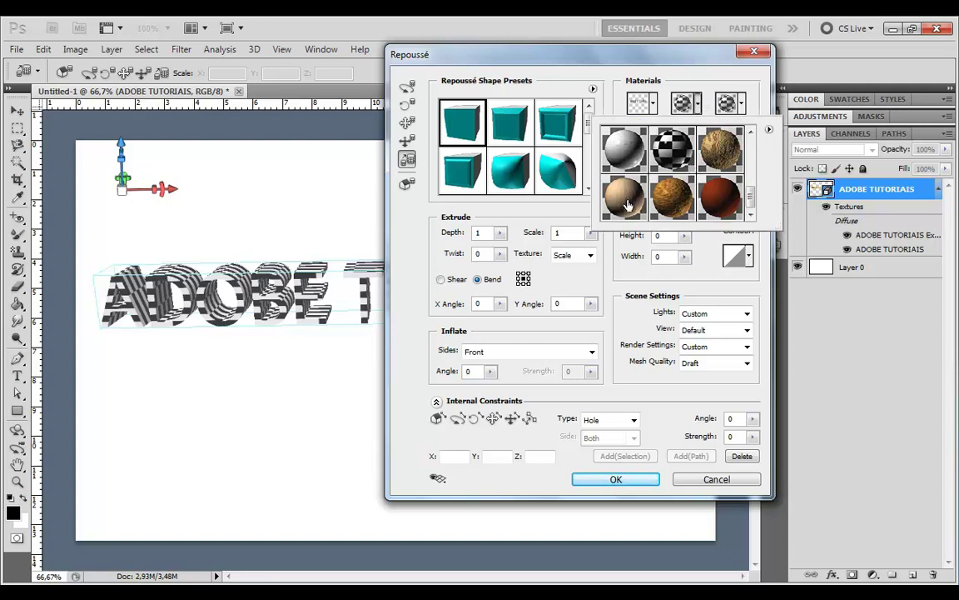
pyautogui.click(629, 204)
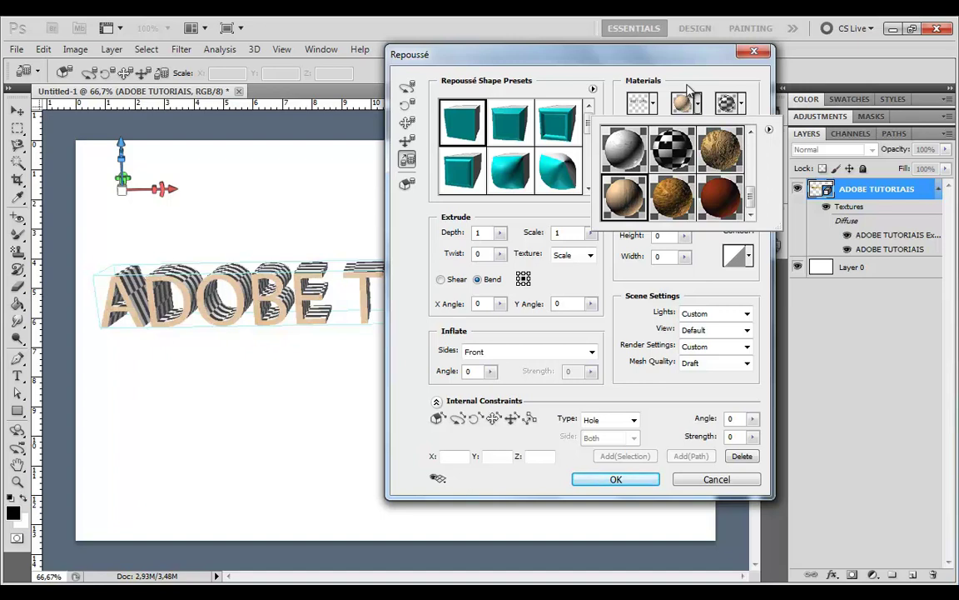
pyautogui.click(698, 106)
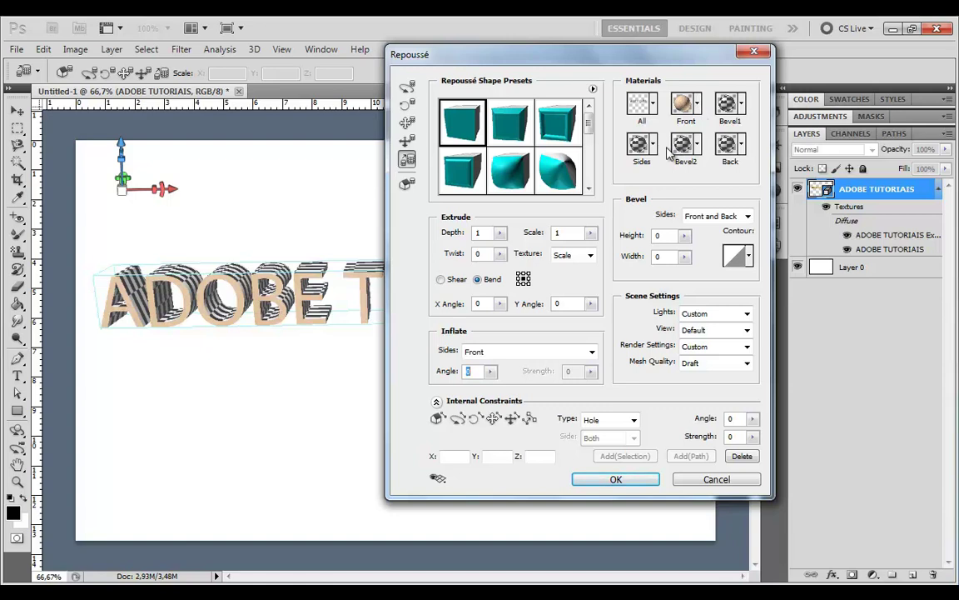
pyautogui.click(698, 147)
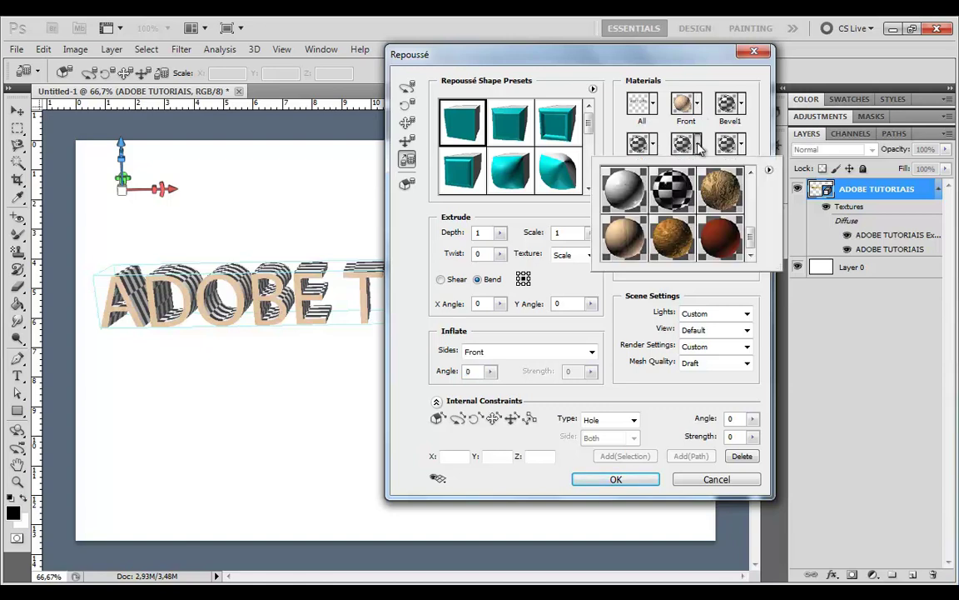
pyautogui.click(698, 147)
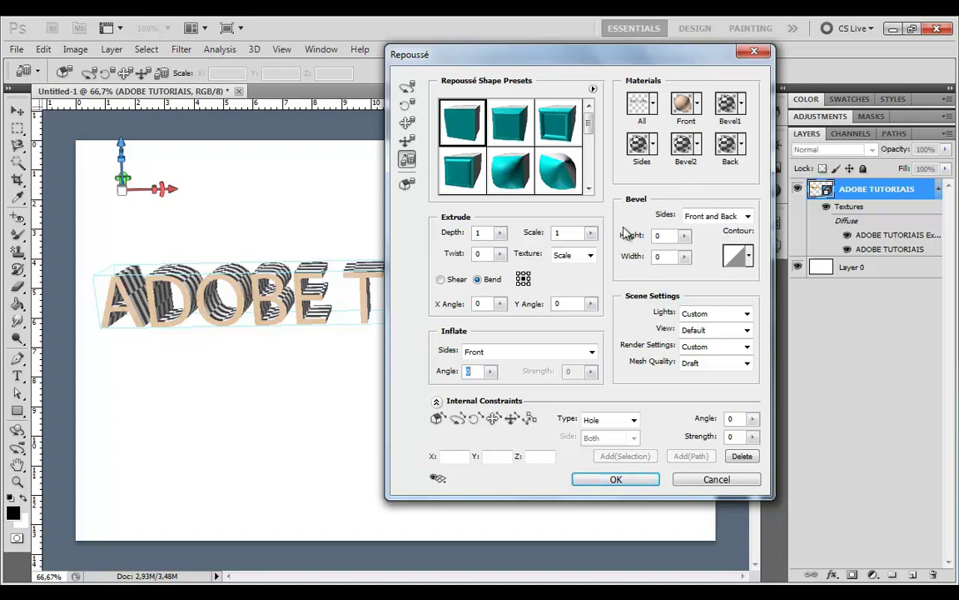
# - Set extrusion Depth and Scale to 0.69, twist it to -320, and apply Repoussé
pyautogui.click(500, 232)
pyautogui.moveTo(510, 254); pyautogui.dragTo(498, 256)
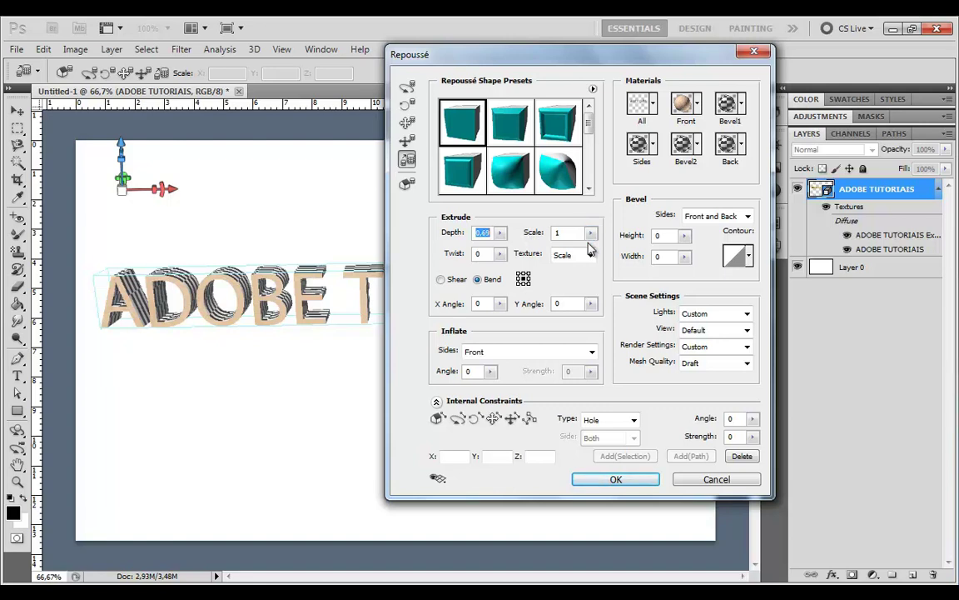
pyautogui.moveTo(591, 232); pyautogui.dragTo(590, 256)
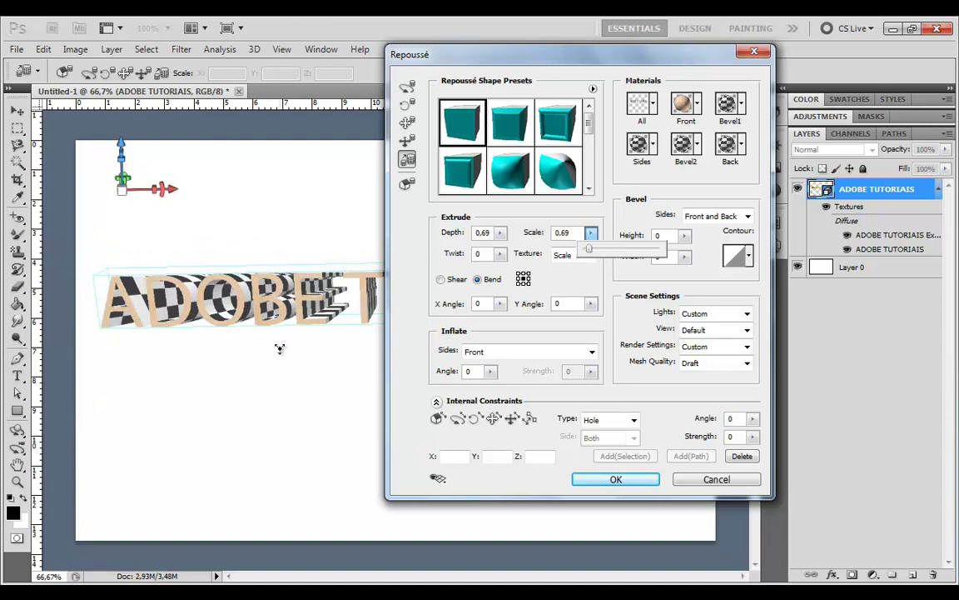
pyautogui.click(500, 253)
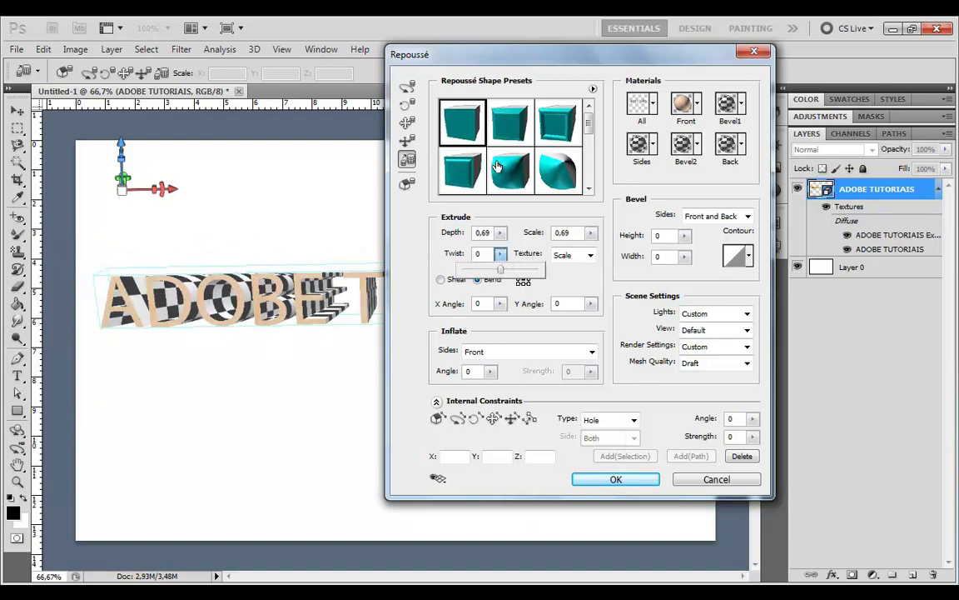
pyautogui.moveTo(492, 57); pyautogui.dragTo(746, 65)
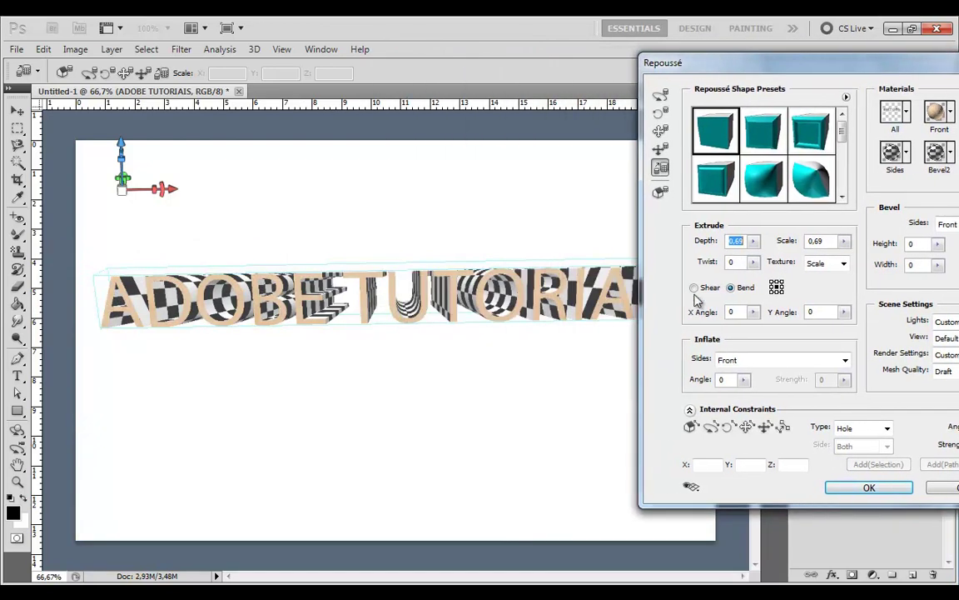
pyautogui.click(752, 263)
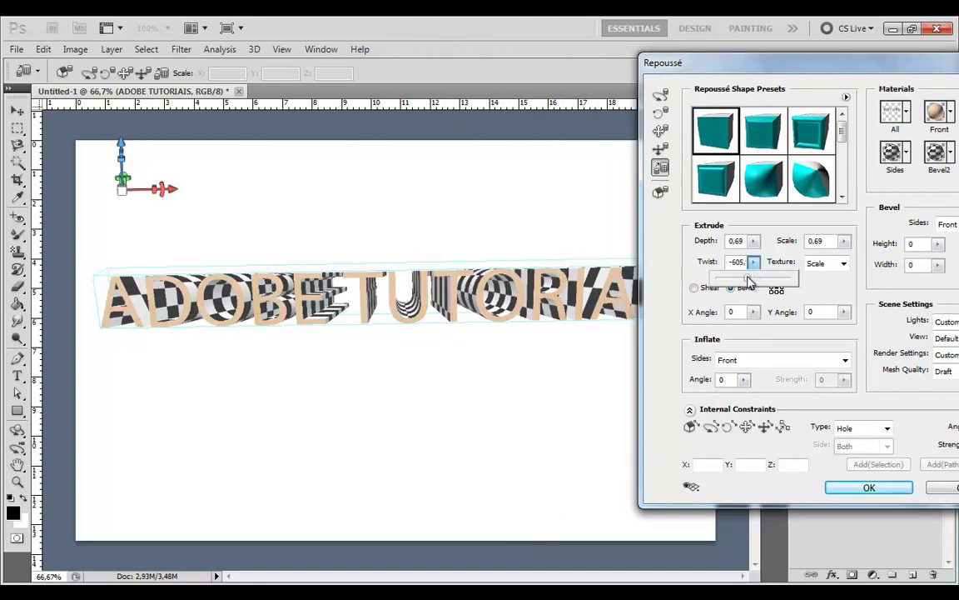
pyautogui.moveTo(752, 283); pyautogui.dragTo(754, 285)
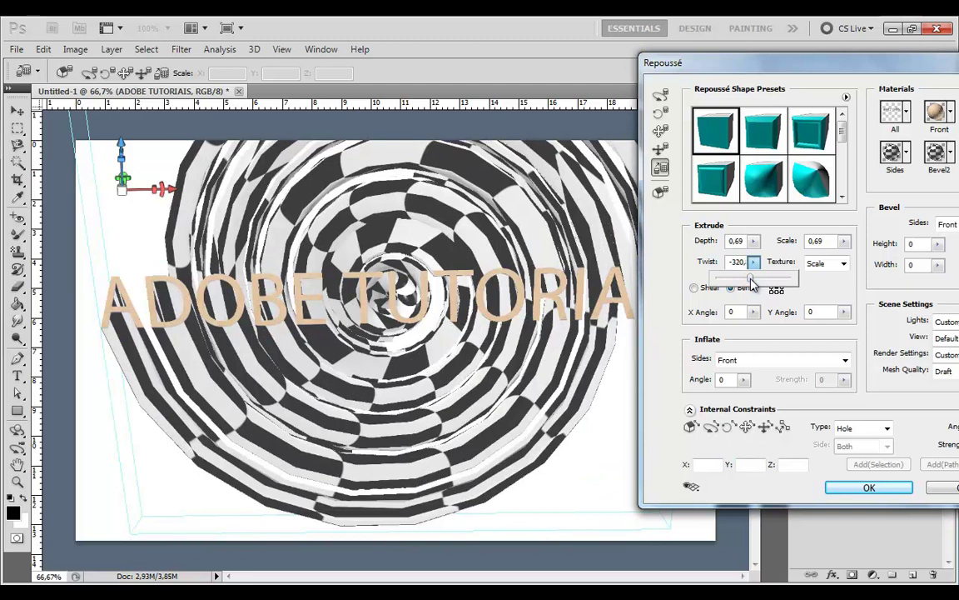
pyautogui.moveTo(750, 277); pyautogui.dragTo(733, 267)
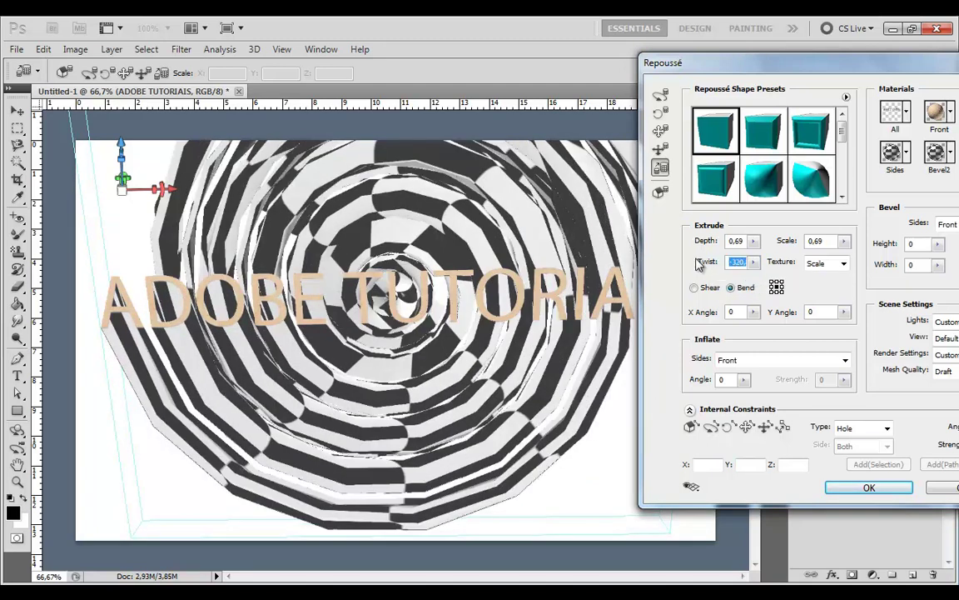
pyautogui.write('18')
pyautogui.press('Return')
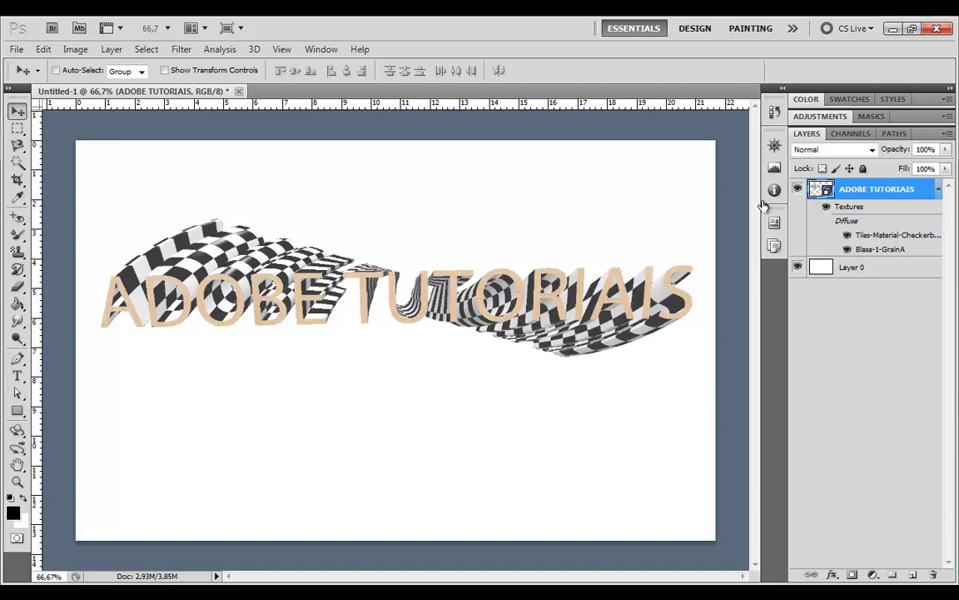
# - Bring up the context menu for the ADOBE TUTORIAIS 3D layer in the Layers panel
pyautogui.rightClick(909, 199)
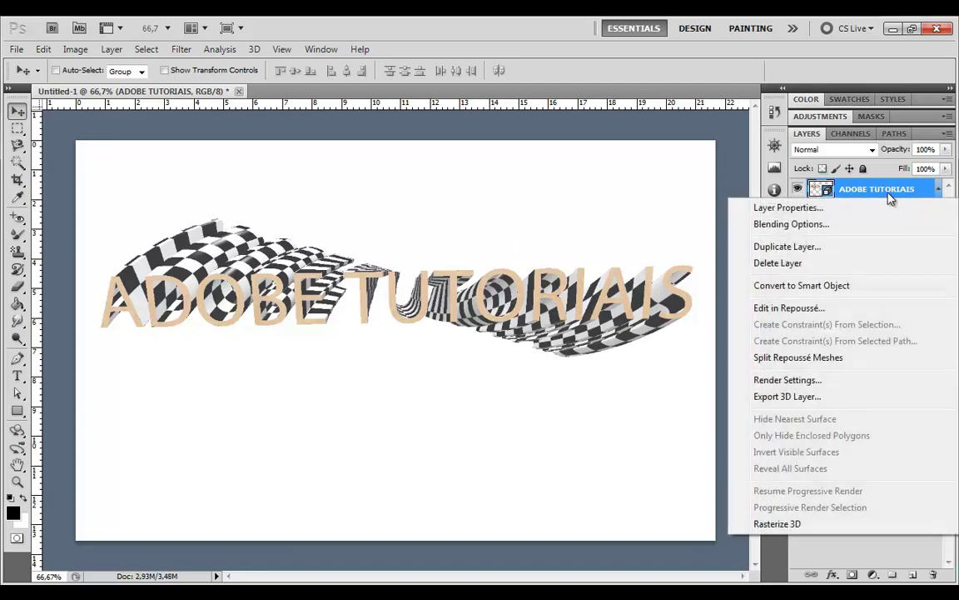
pyautogui.click(889, 194)
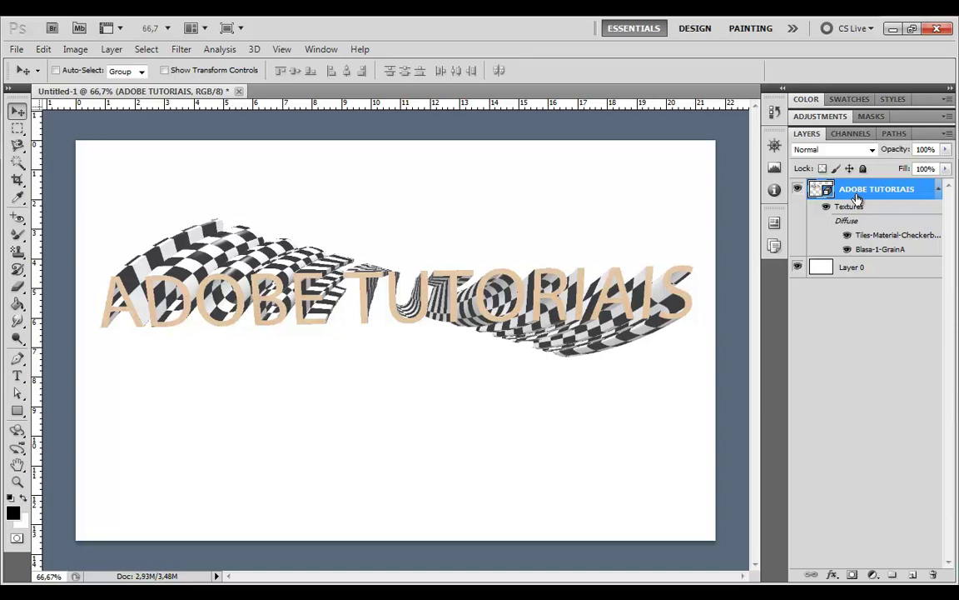
pyautogui.rightClick(857, 197)
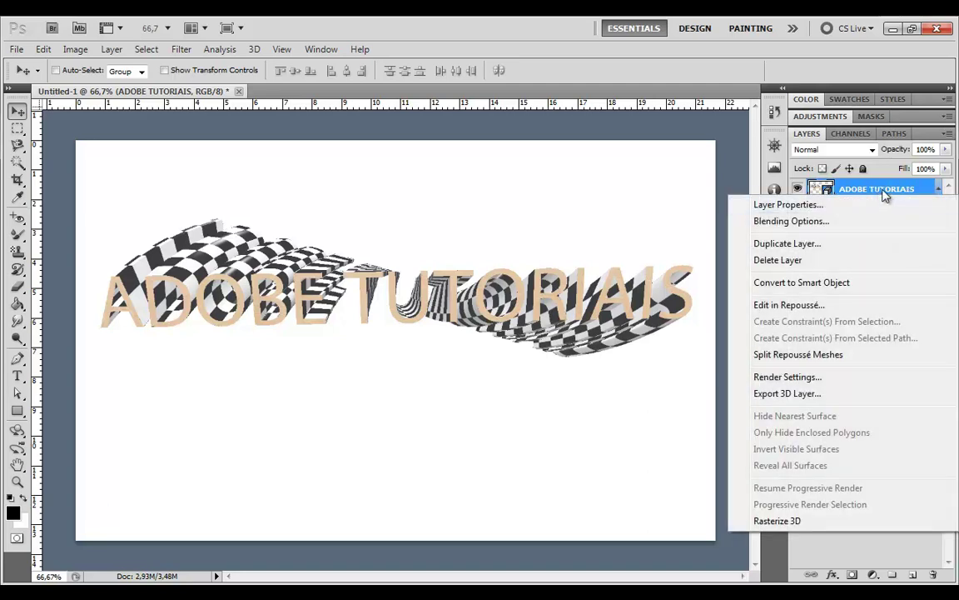
# - Reopen Repoussé editing and set the extrusion texture mapping to Fill
pyautogui.click(838, 310)
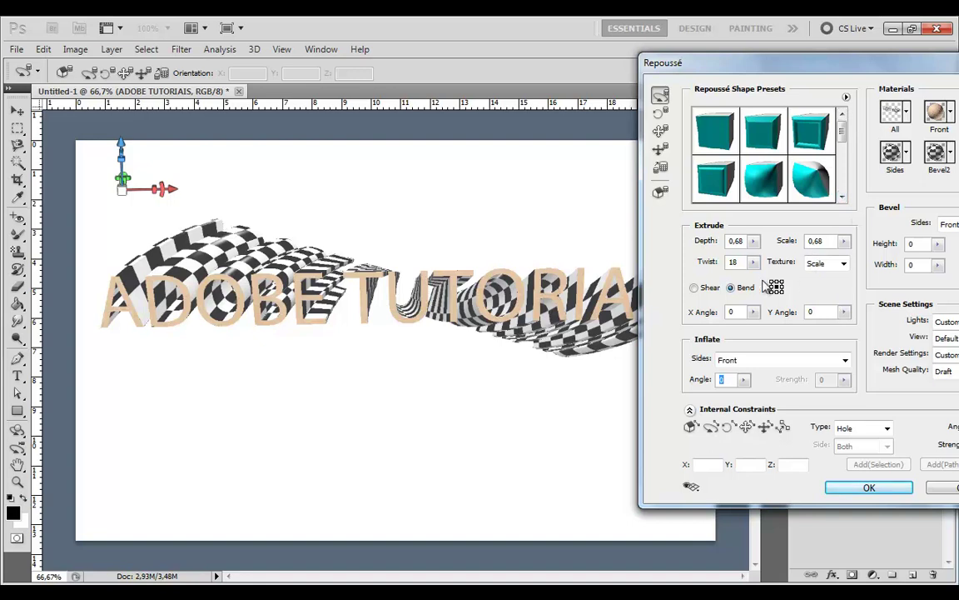
pyautogui.click(829, 264)
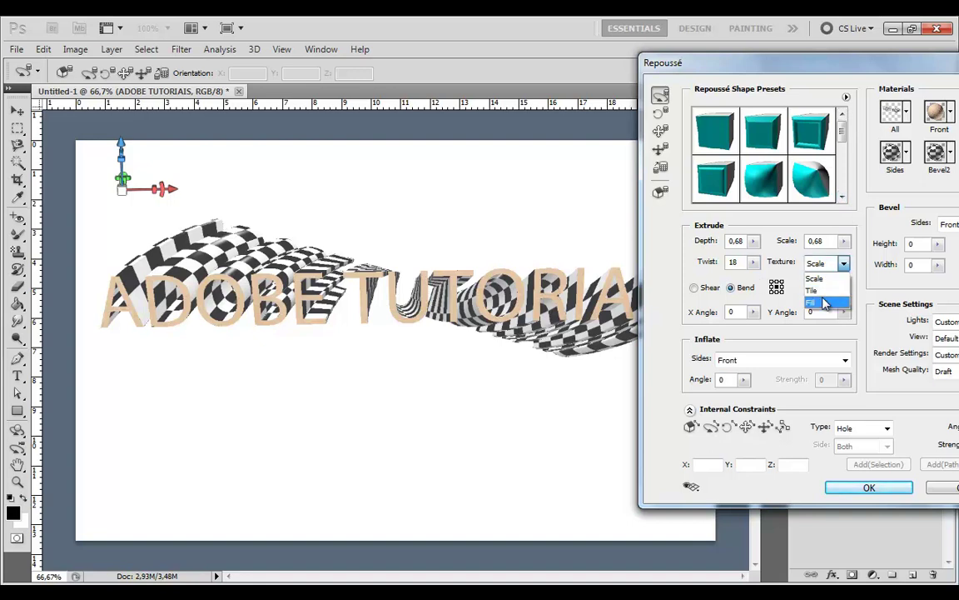
pyautogui.click(822, 291)
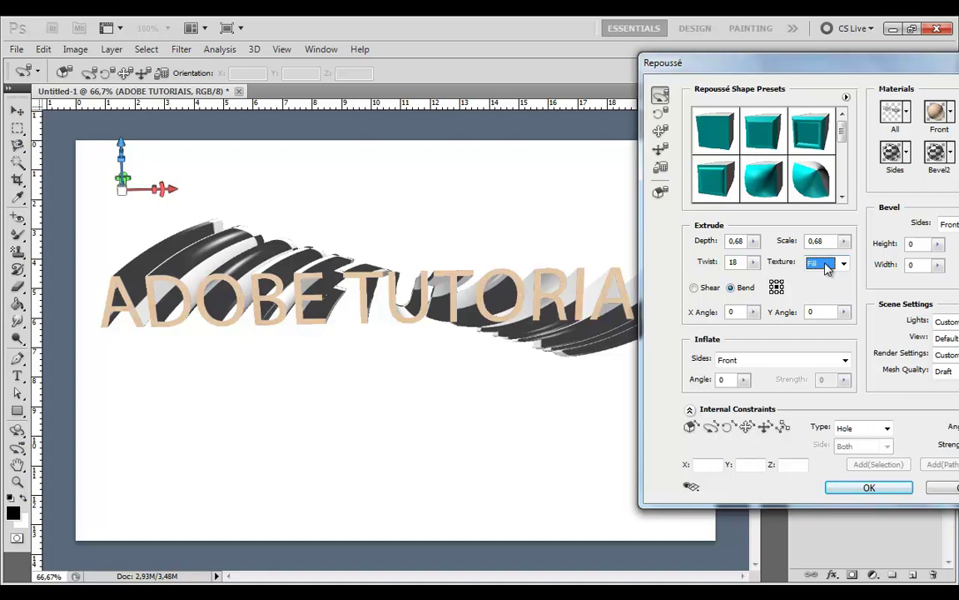
pyautogui.moveTo(889, 75); pyautogui.dragTo(636, 85)
pyautogui.click(655, 122)
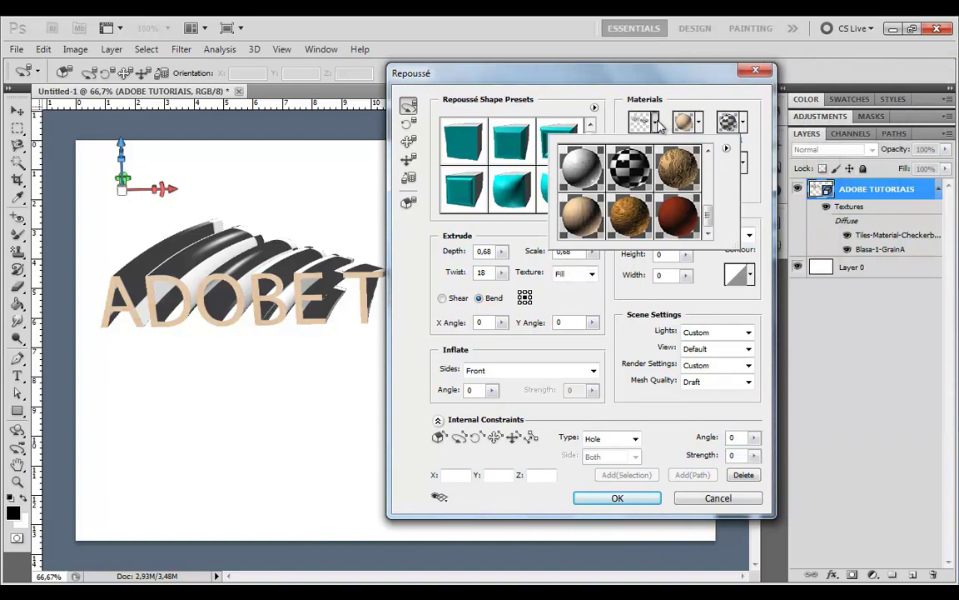
pyautogui.click(655, 123)
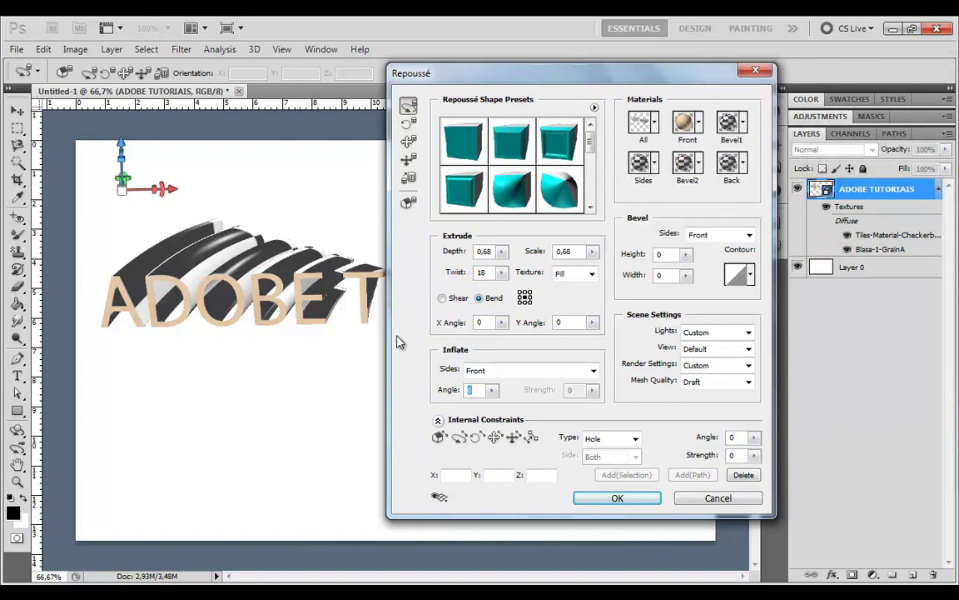
# - Give the letter front faces the blue-grey material from the material library
pyautogui.click(701, 123)
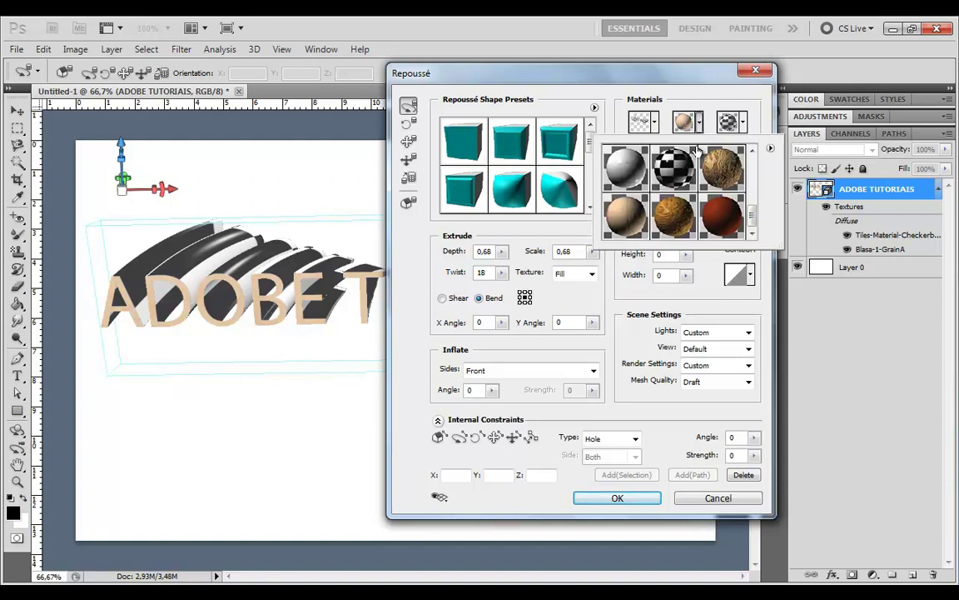
pyautogui.click(770, 148)
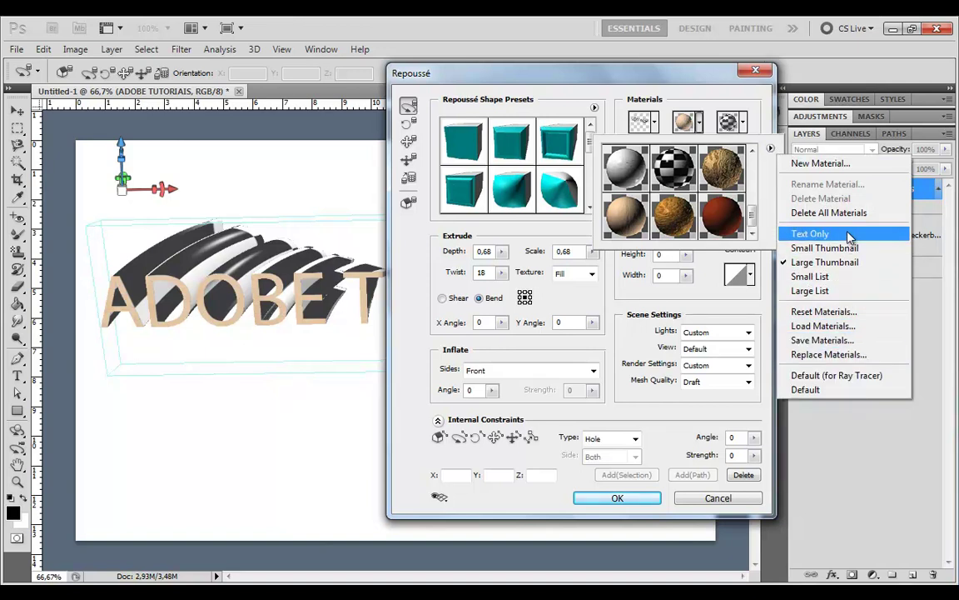
pyautogui.click(854, 162)
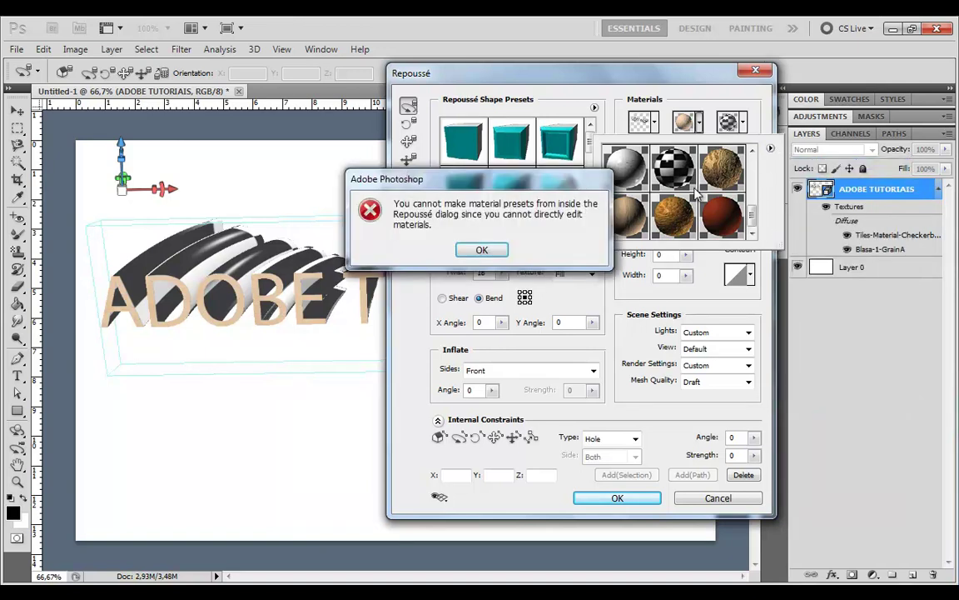
pyautogui.click(471, 248)
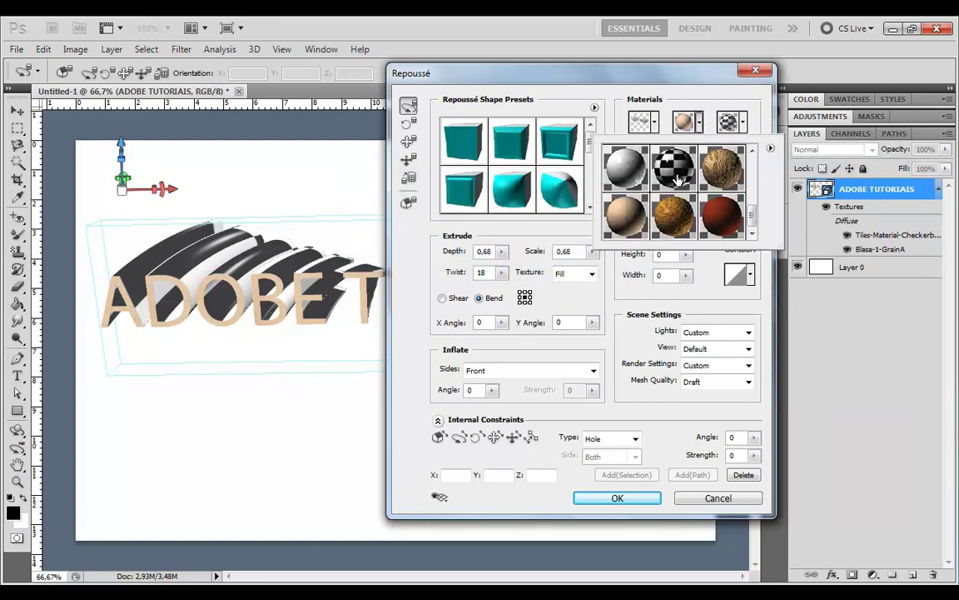
pyautogui.moveTo(752, 210); pyautogui.dragTo(773, 163)
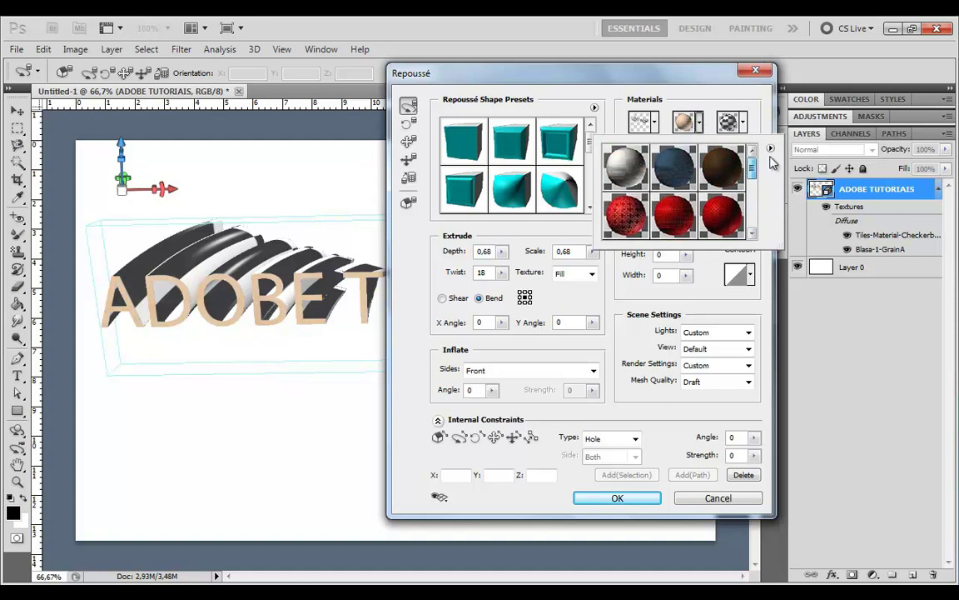
pyautogui.click(683, 163)
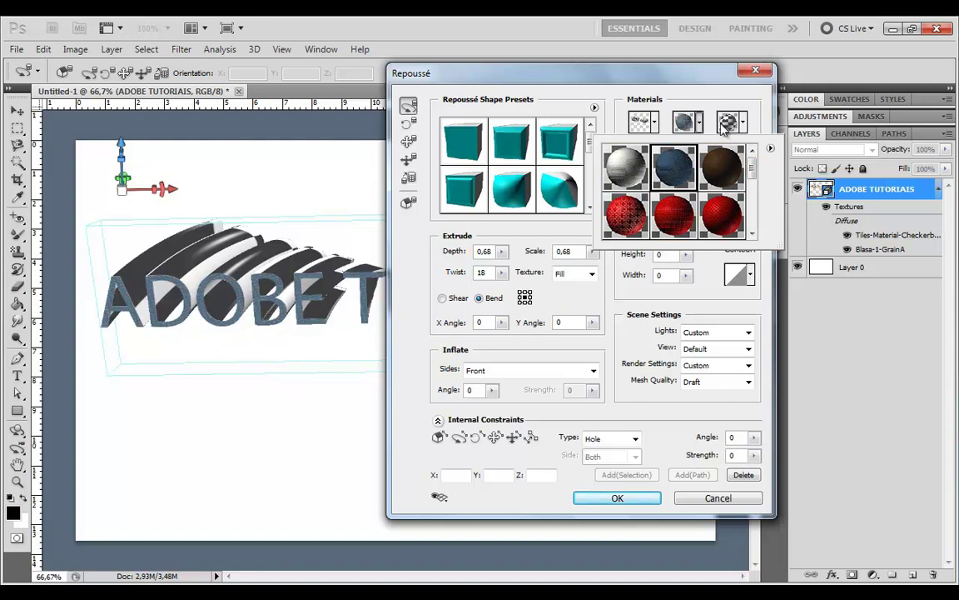
pyautogui.click(700, 123)
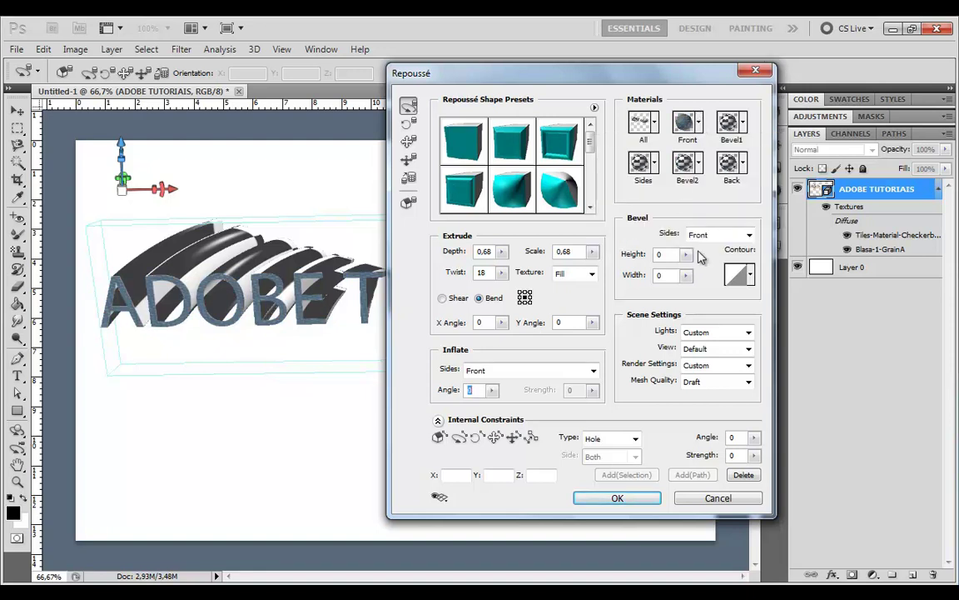
# - Bend the extrusion behind the letters at X angle 96.2, then orbit to inspect it
pyautogui.click(454, 303)
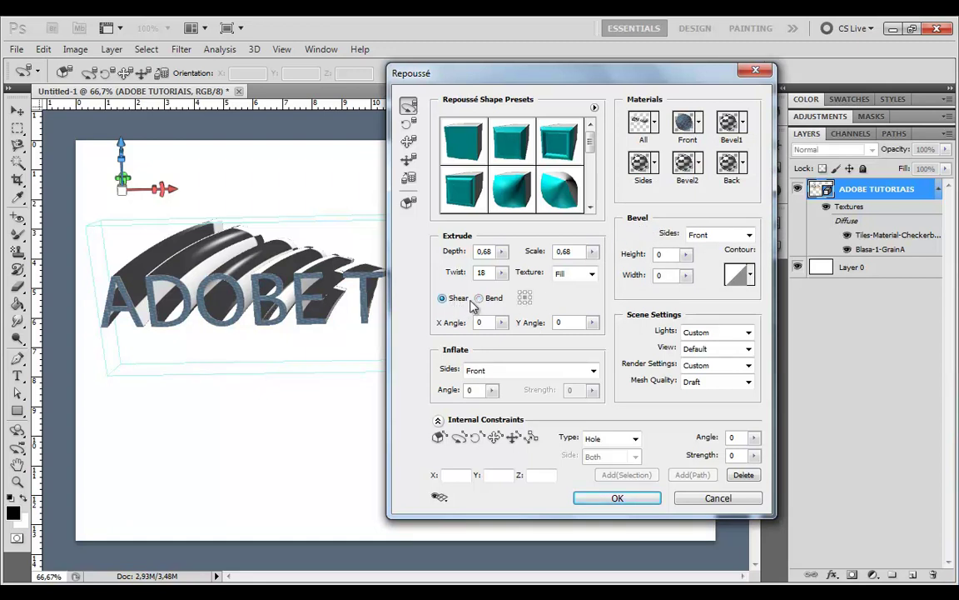
pyautogui.click(483, 299)
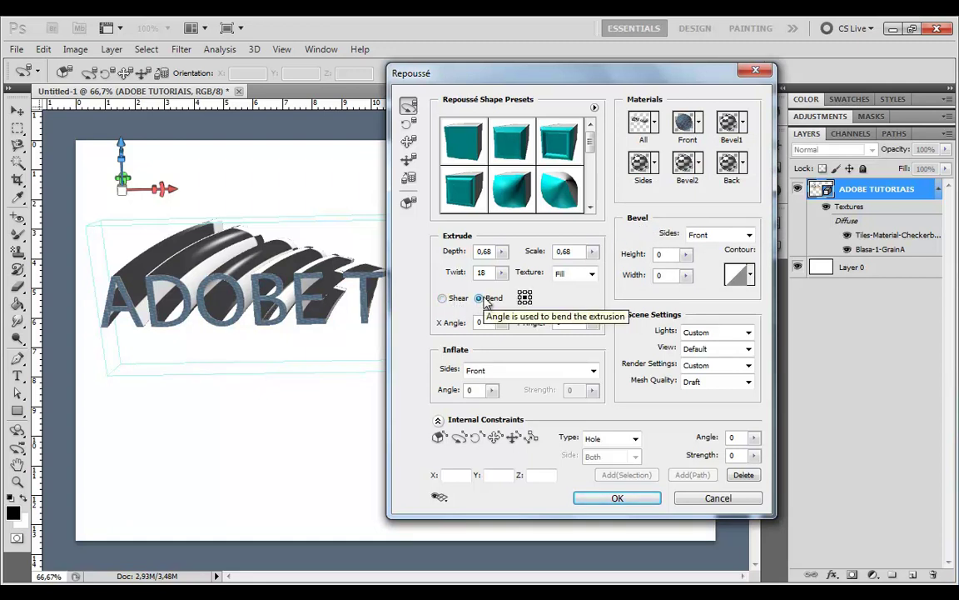
pyautogui.click(525, 303)
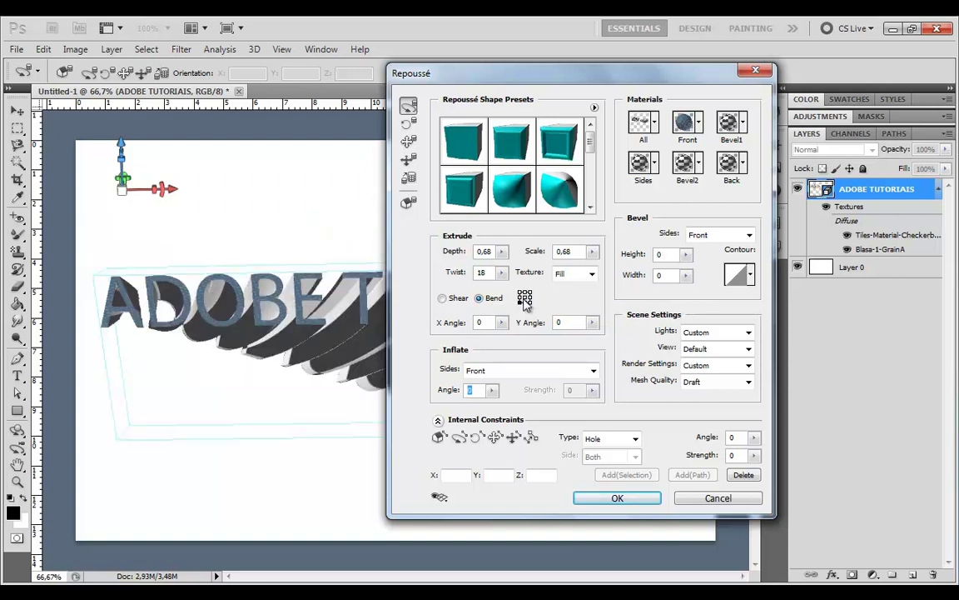
pyautogui.moveTo(449, 80); pyautogui.dragTo(776, 90)
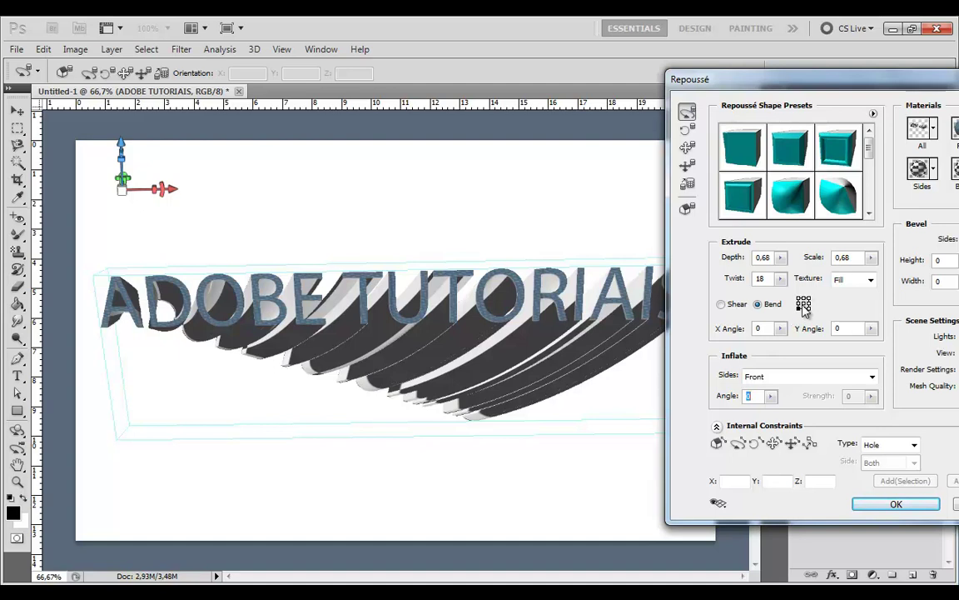
pyautogui.click(804, 306)
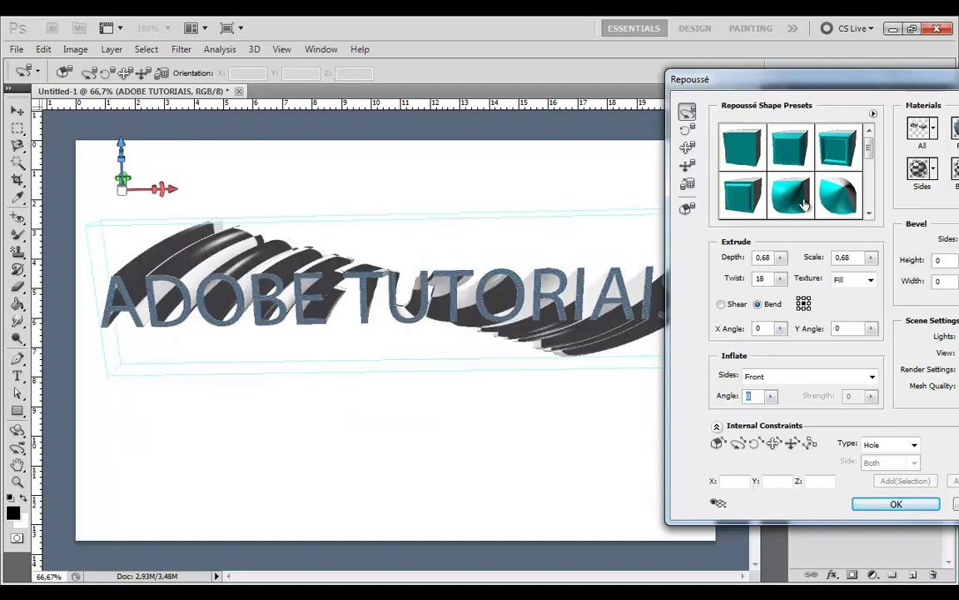
pyautogui.moveTo(821, 77); pyautogui.dragTo(632, 69)
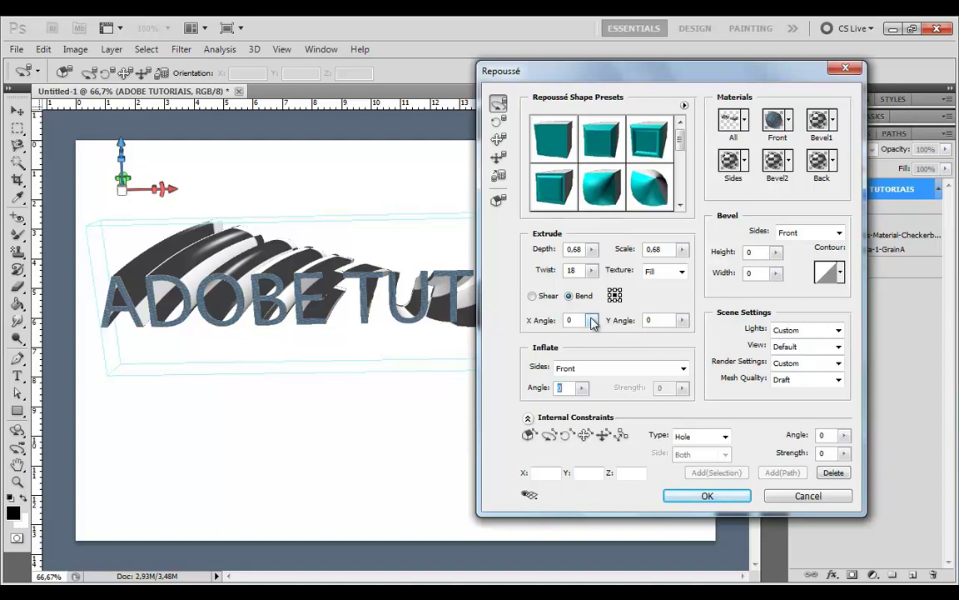
pyautogui.moveTo(593, 323); pyautogui.dragTo(601, 331)
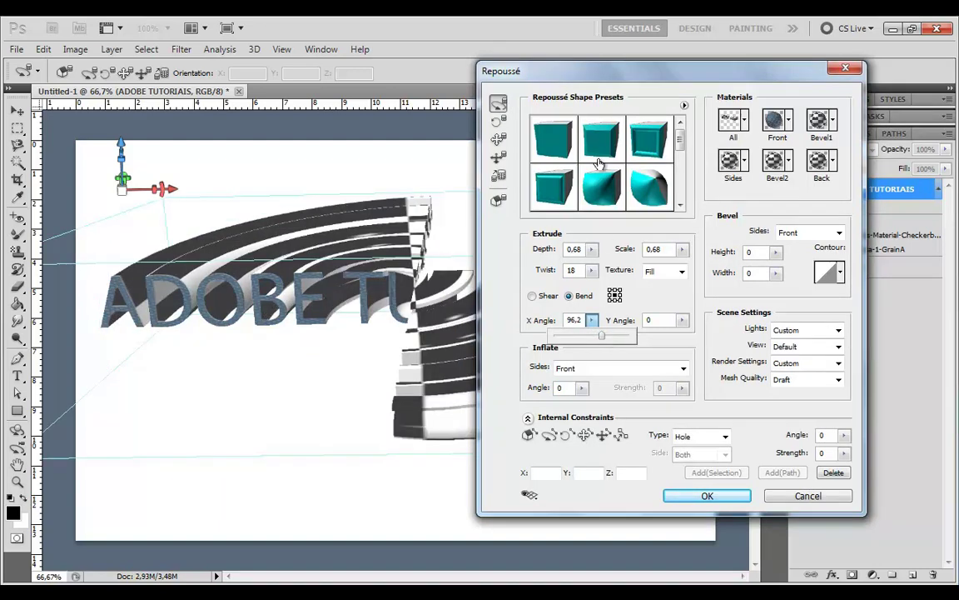
pyautogui.moveTo(586, 73); pyautogui.dragTo(830, 80)
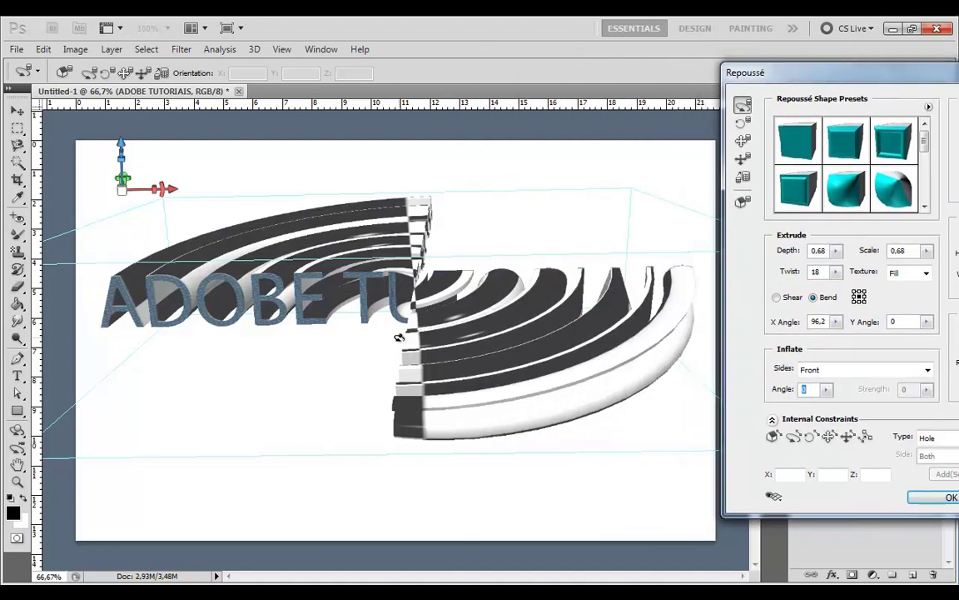
pyautogui.moveTo(351, 381)
pyautogui.mouseDown()
pyautogui.moveTo(394, 353)
pyautogui.moveTo(400, 365)
pyautogui.moveTo(377, 400)
pyautogui.moveTo(326, 407)
pyautogui.moveTo(392, 407)
pyautogui.moveTo(412, 430)
pyautogui.moveTo(469, 426)
pyautogui.moveTo(377, 453)
pyautogui.mouseUp()
# - Roll and rotate the 3D text through several angles, returning toward a front view
pyautogui.click(742, 122)
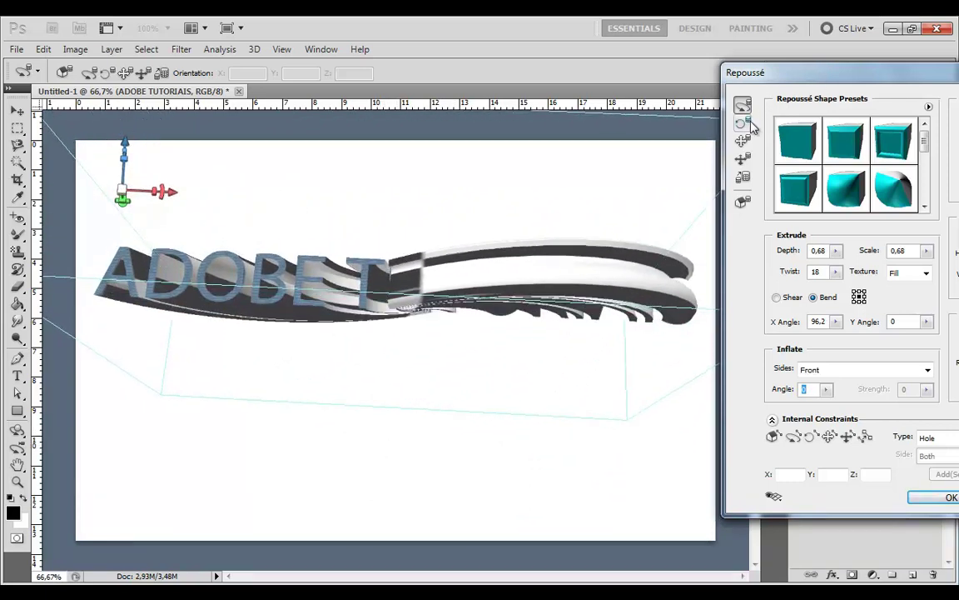
pyautogui.moveTo(401, 287); pyautogui.dragTo(583, 311)
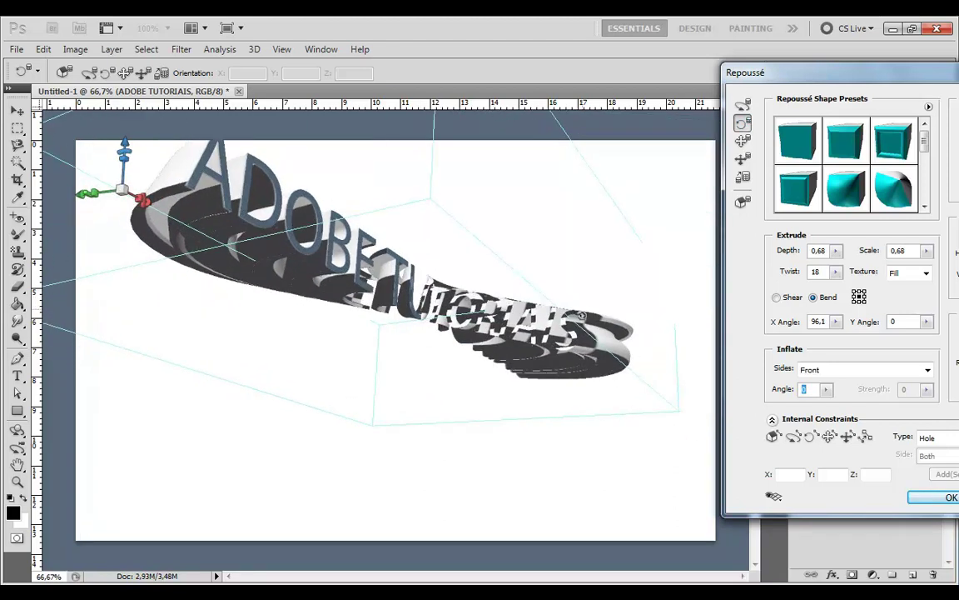
pyautogui.moveTo(376, 318); pyautogui.dragTo(369, 341)
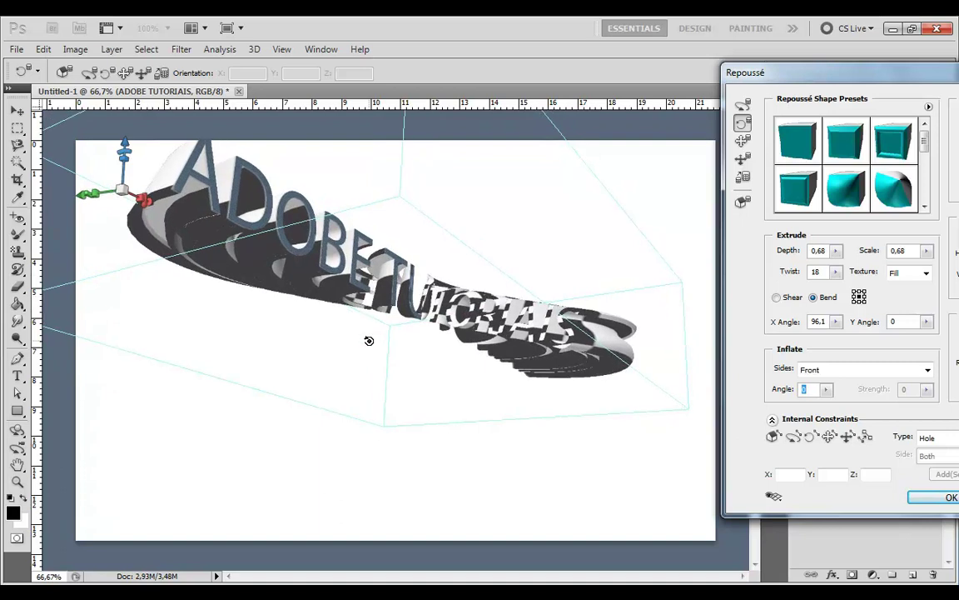
pyautogui.moveTo(302, 228)
pyautogui.mouseDown()
pyautogui.moveTo(206, 281)
pyautogui.moveTo(106, 219)
pyautogui.mouseUp()
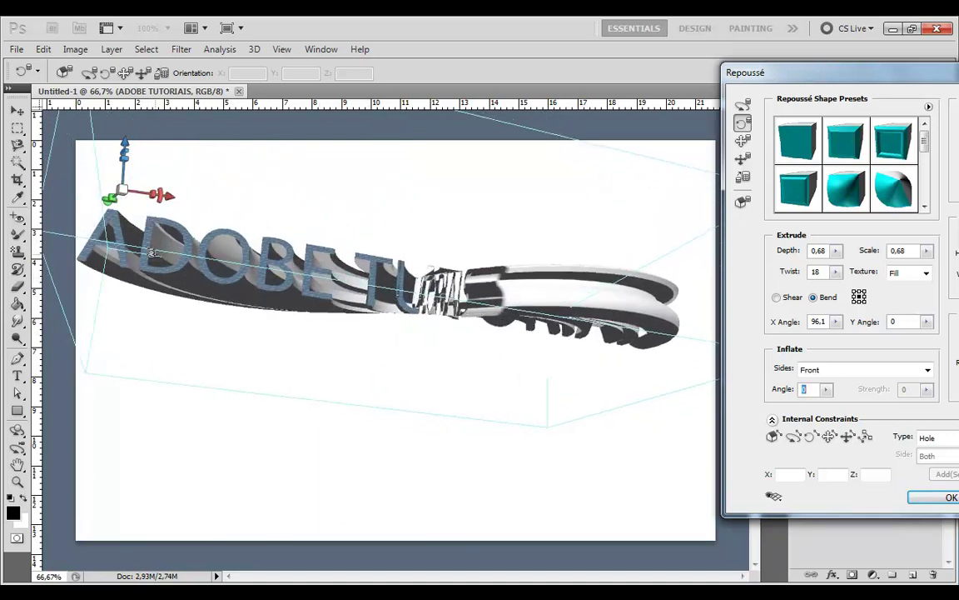
pyautogui.click(743, 104)
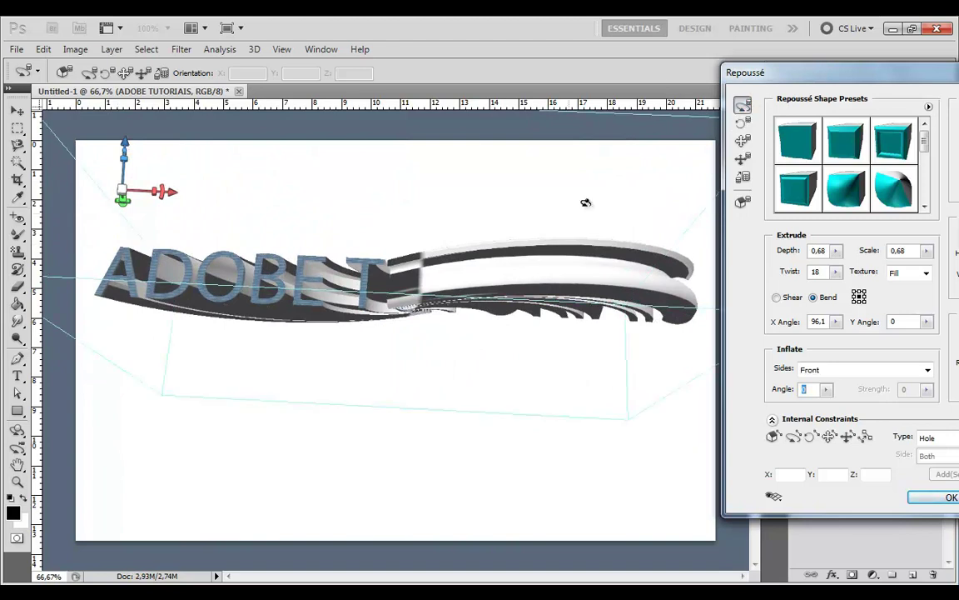
pyautogui.moveTo(584, 204); pyautogui.dragTo(526, 200)
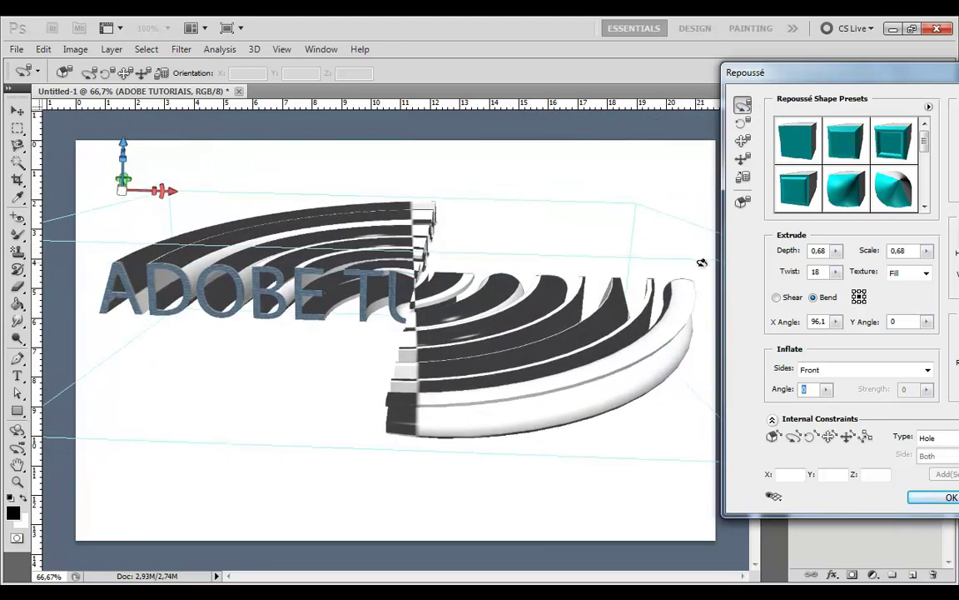
# - Try X bend angle -360 and Y bend angle -96.2, then reset both to 0
pyautogui.moveTo(835, 321); pyautogui.dragTo(791, 340)
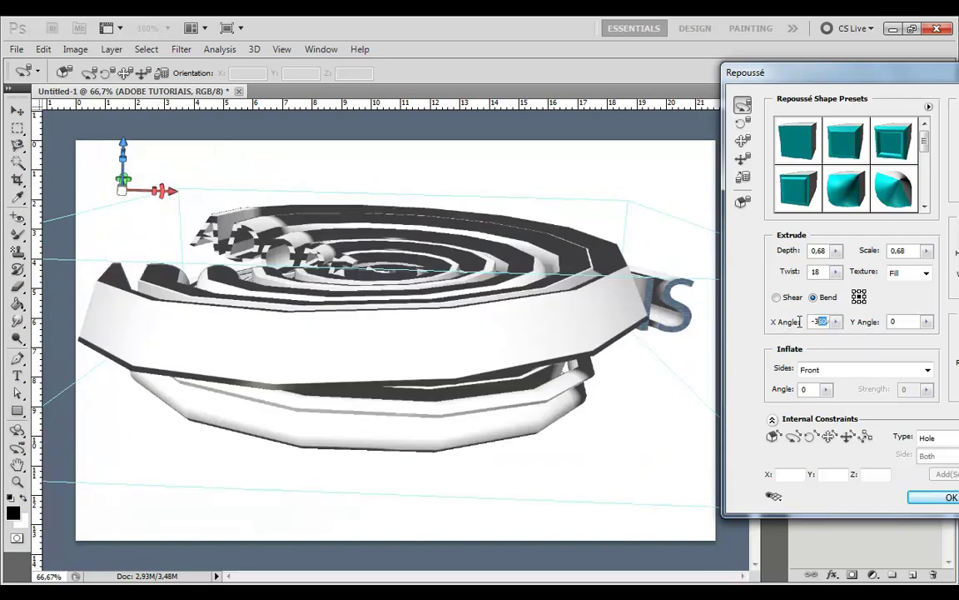
pyautogui.write('0')
pyautogui.press('Return')
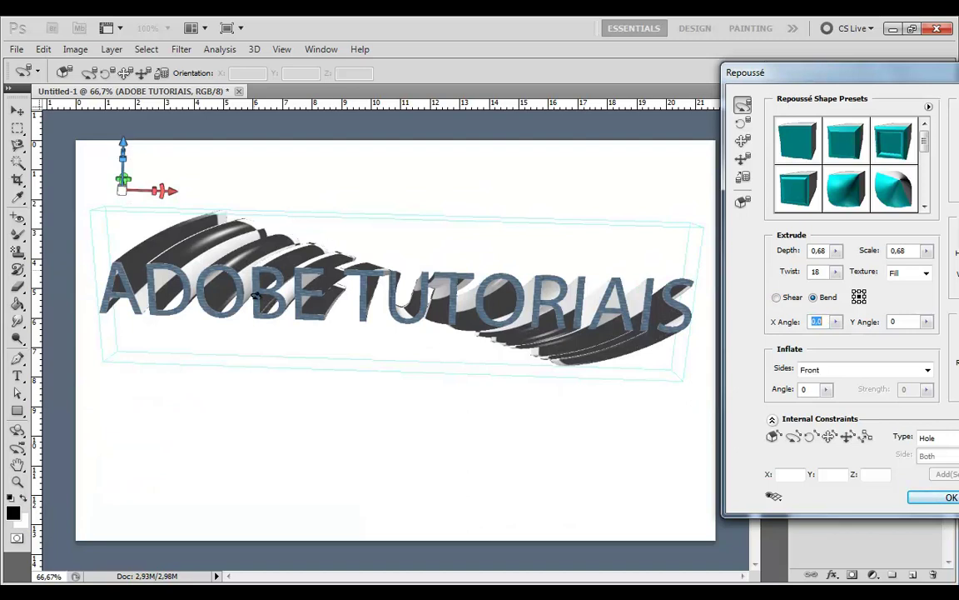
pyautogui.click(927, 321)
pyautogui.moveTo(910, 342); pyautogui.dragTo(899, 342)
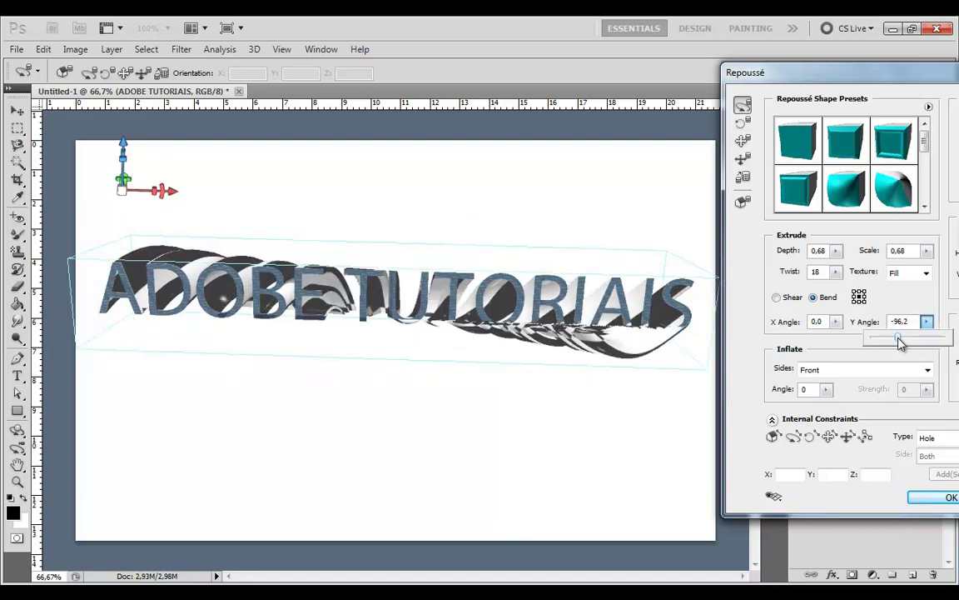
pyautogui.moveTo(899, 342); pyautogui.dragTo(900, 342)
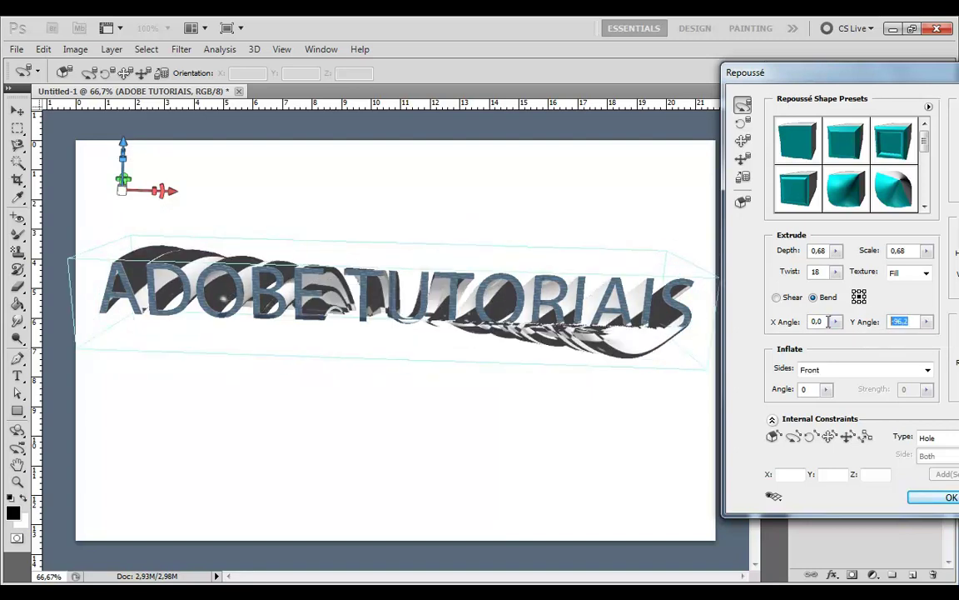
pyautogui.write('0')
pyautogui.moveTo(886, 75); pyautogui.dragTo(708, 25)
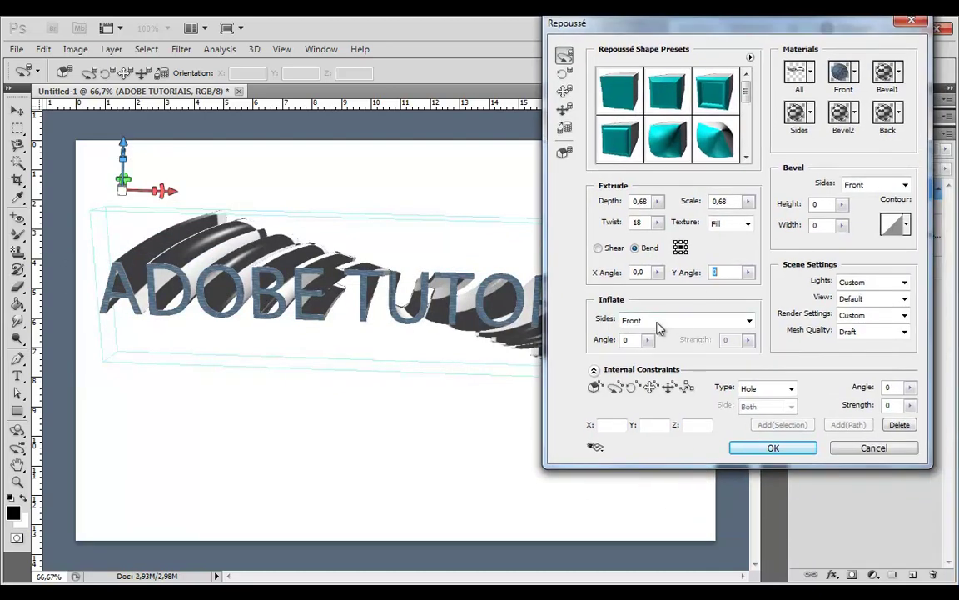
# - Set the extrusion texture mapping to Tile and keep Inflate Sides on Front
pyautogui.click(748, 223)
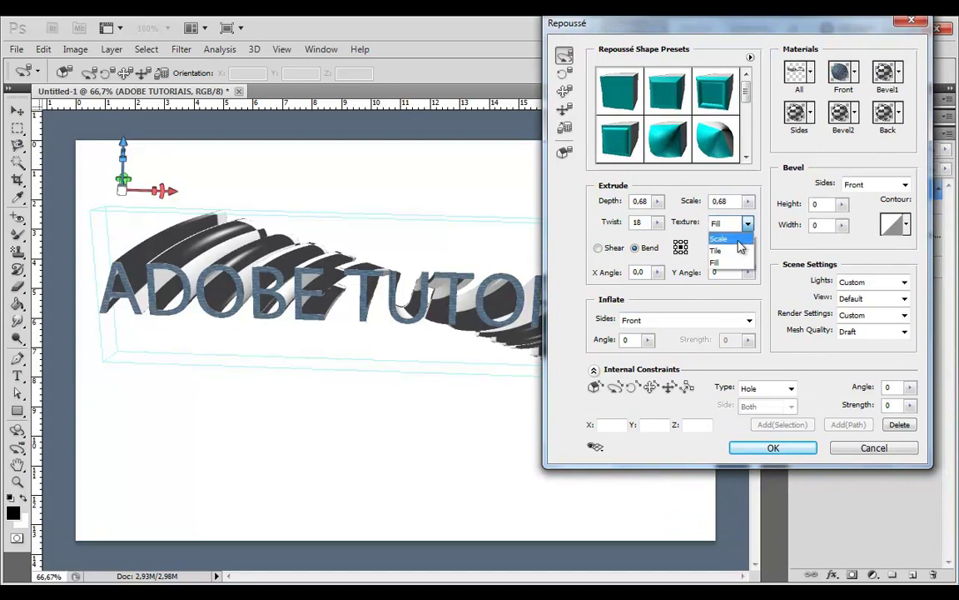
pyautogui.click(726, 233)
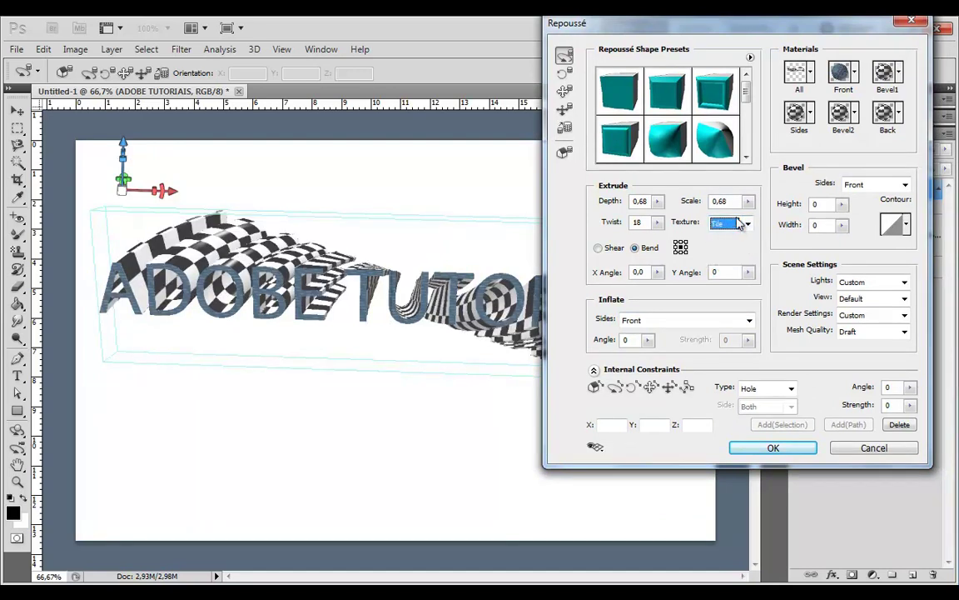
pyautogui.press('Tab')
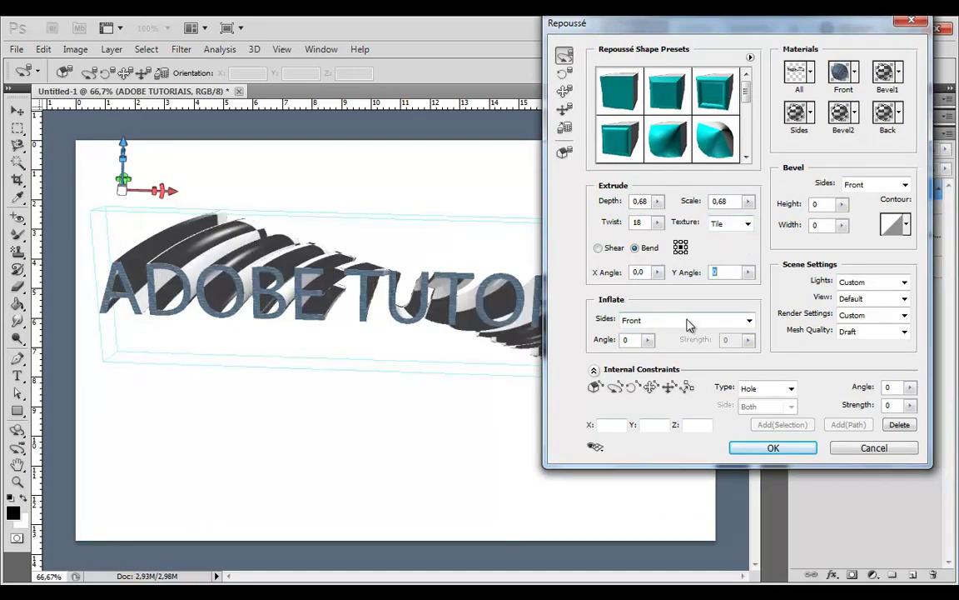
pyautogui.click(688, 321)
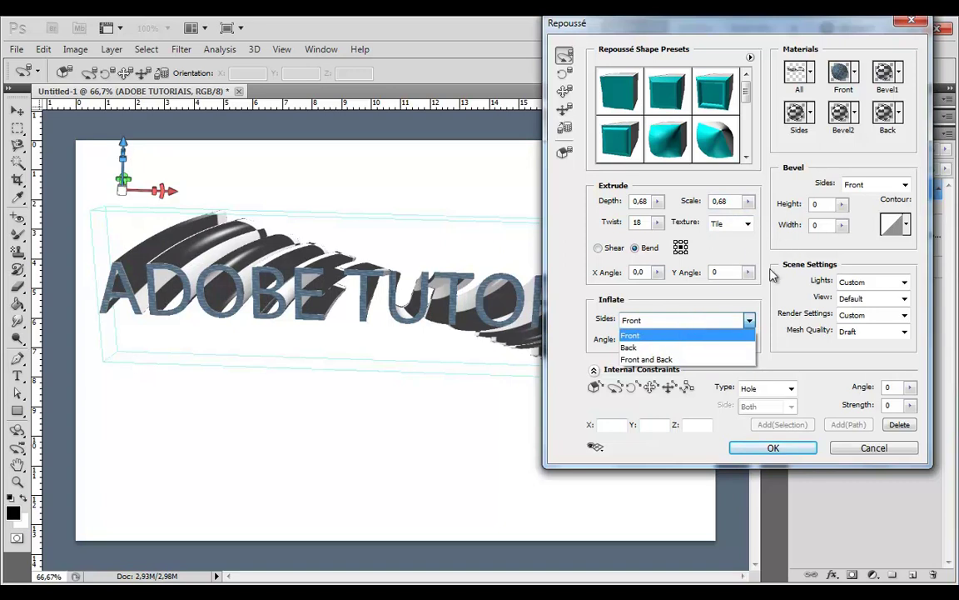
pyautogui.click(676, 335)
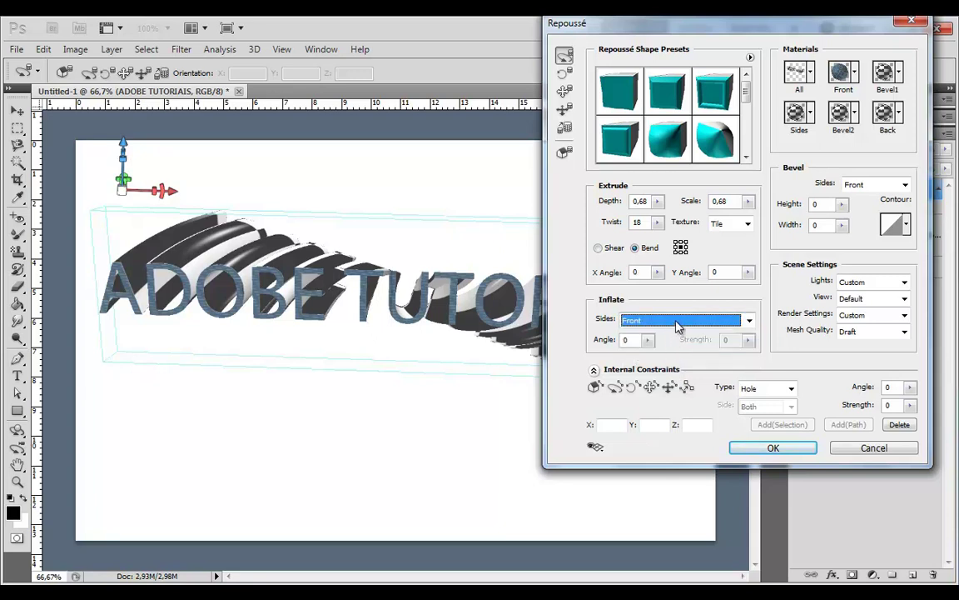
pyautogui.press('Down')
pyautogui.press('Down')
pyautogui.press('Up')
pyautogui.press('Up')
# - Set the front inflate angle to 45 and strength to 0.31
pyautogui.click(648, 340)
pyautogui.moveTo(650, 348); pyautogui.dragTo(667, 358)
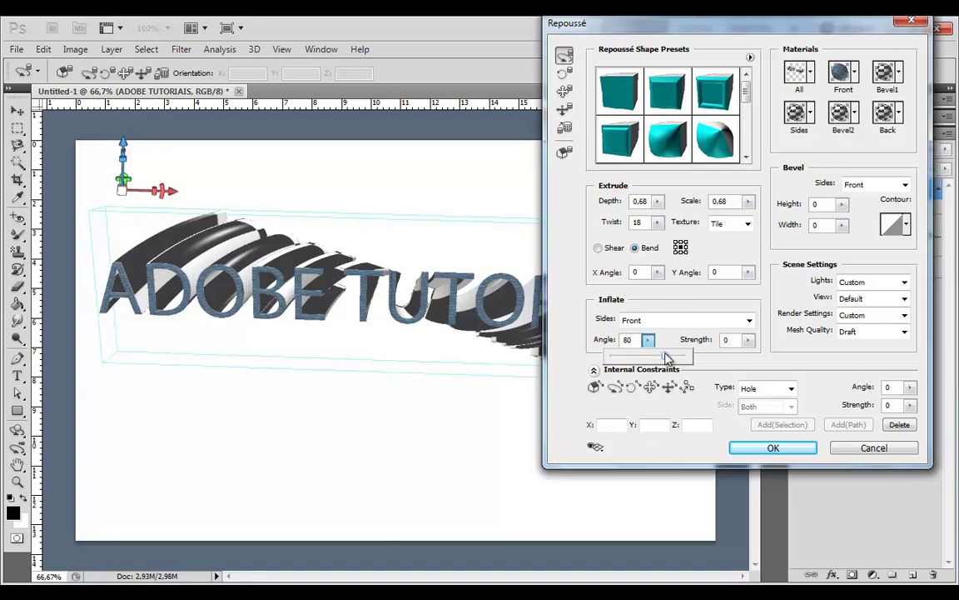
pyautogui.moveTo(667, 358); pyautogui.dragTo(657, 355)
pyautogui.click(748, 340)
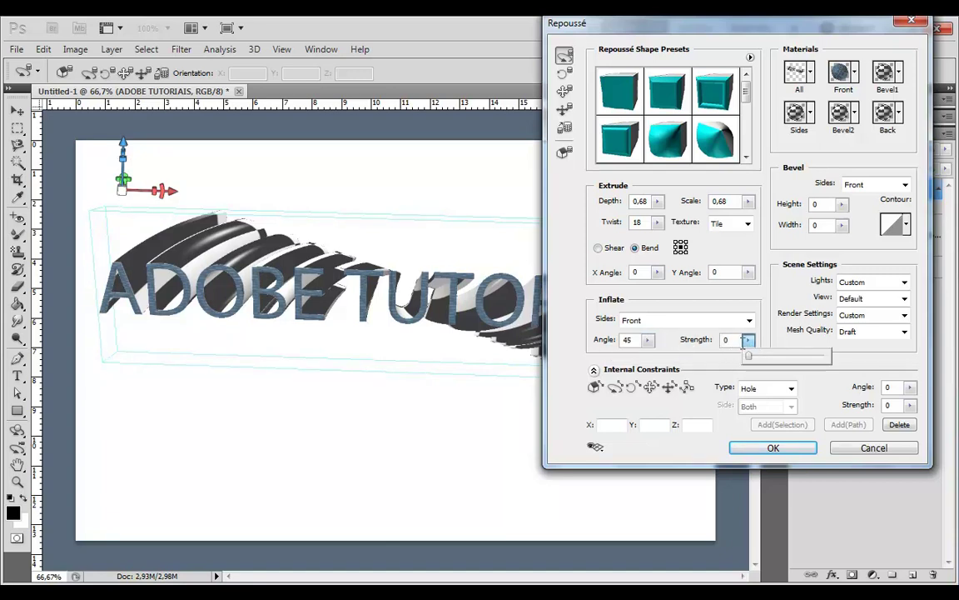
pyautogui.click(770, 359)
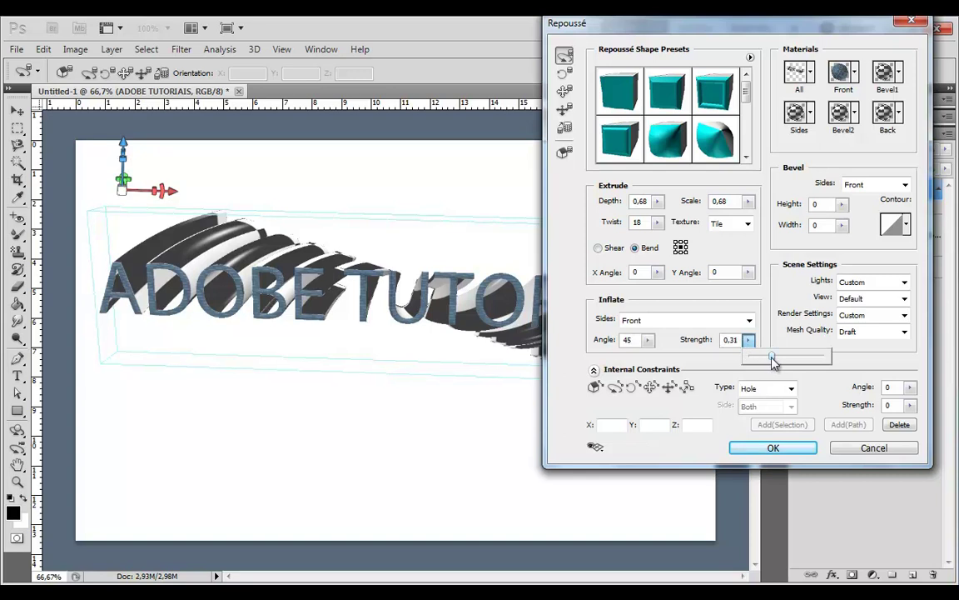
pyautogui.click(649, 339)
pyautogui.click(696, 366)
pyautogui.write('-0,1')
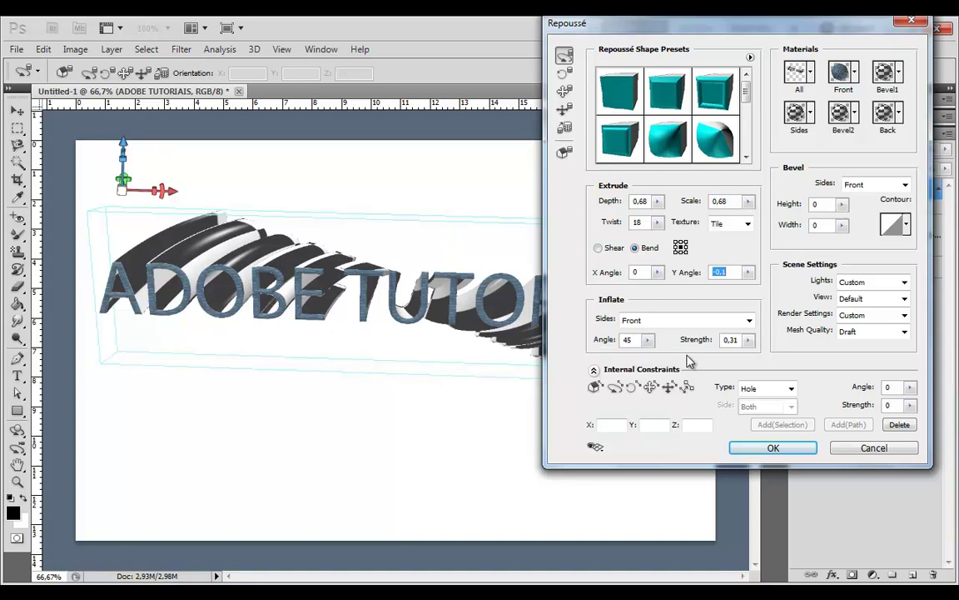
pyautogui.moveTo(762, 27); pyautogui.dragTo(726, 54)
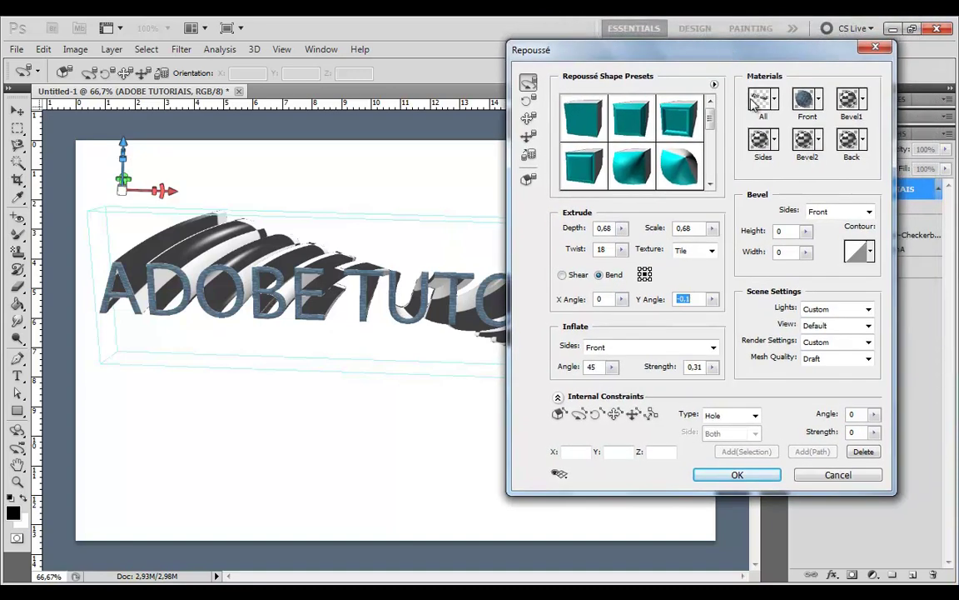
pyautogui.click(822, 211)
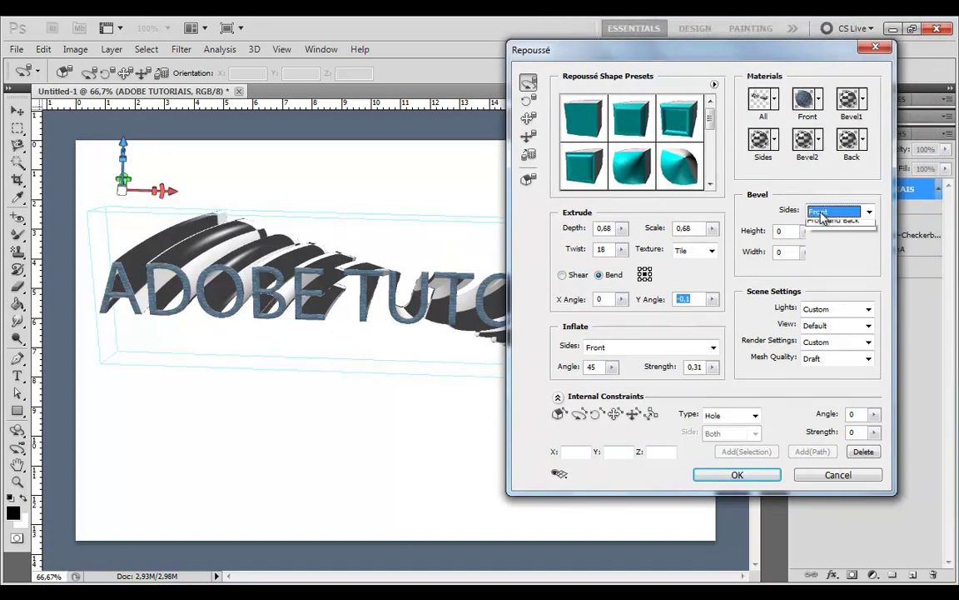